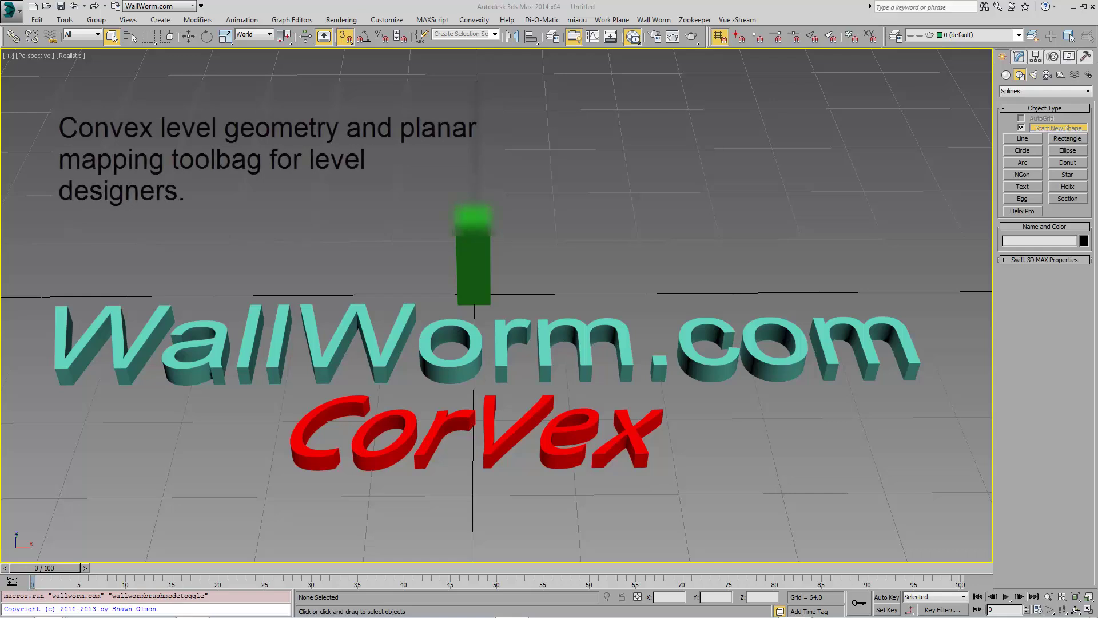
Create a standard primitive box 128 long, 128 wide and 256 high on the grid behind the WallWorm.com text
click(1006, 75)
click(1031, 92)
scroll(1030, 101, up, 5)
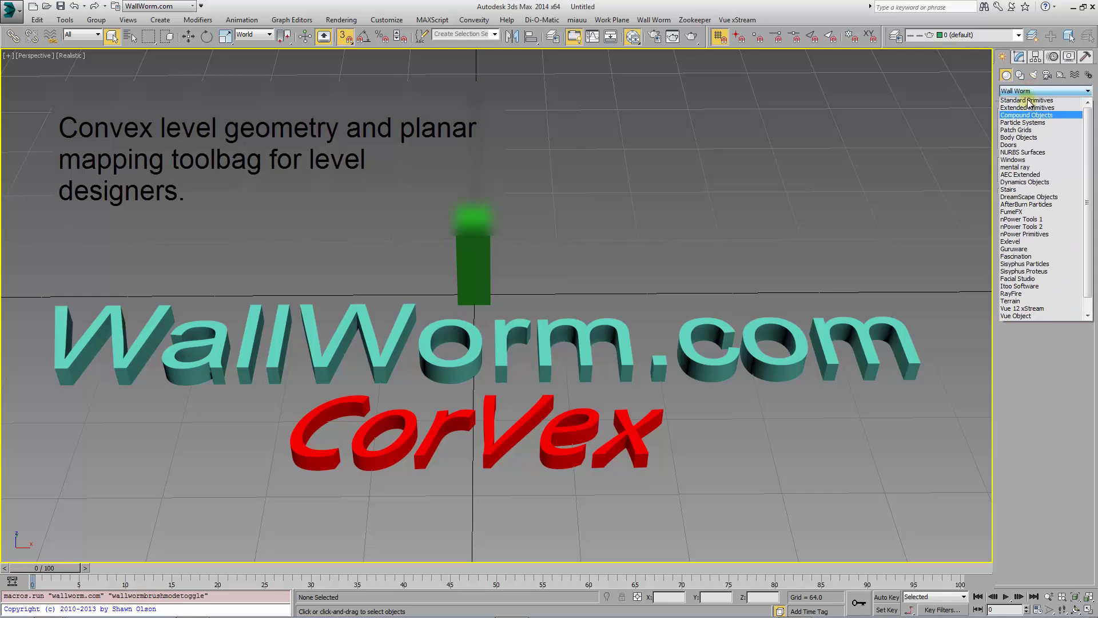
click(1028, 99)
click(1023, 130)
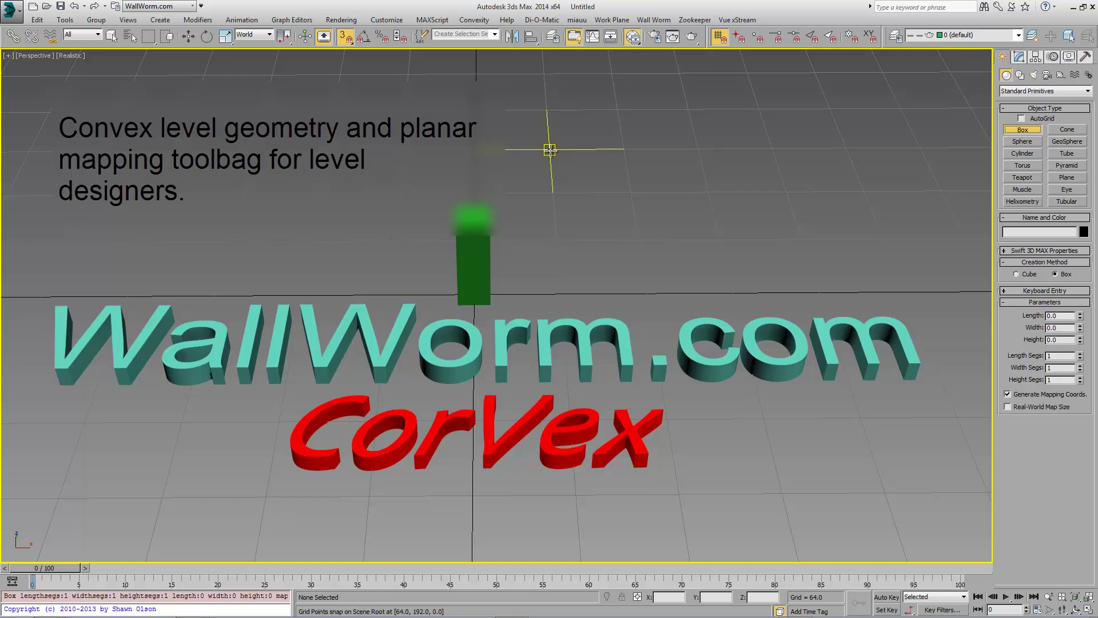
drag(550, 150, 719, 238)
click(718, 238)
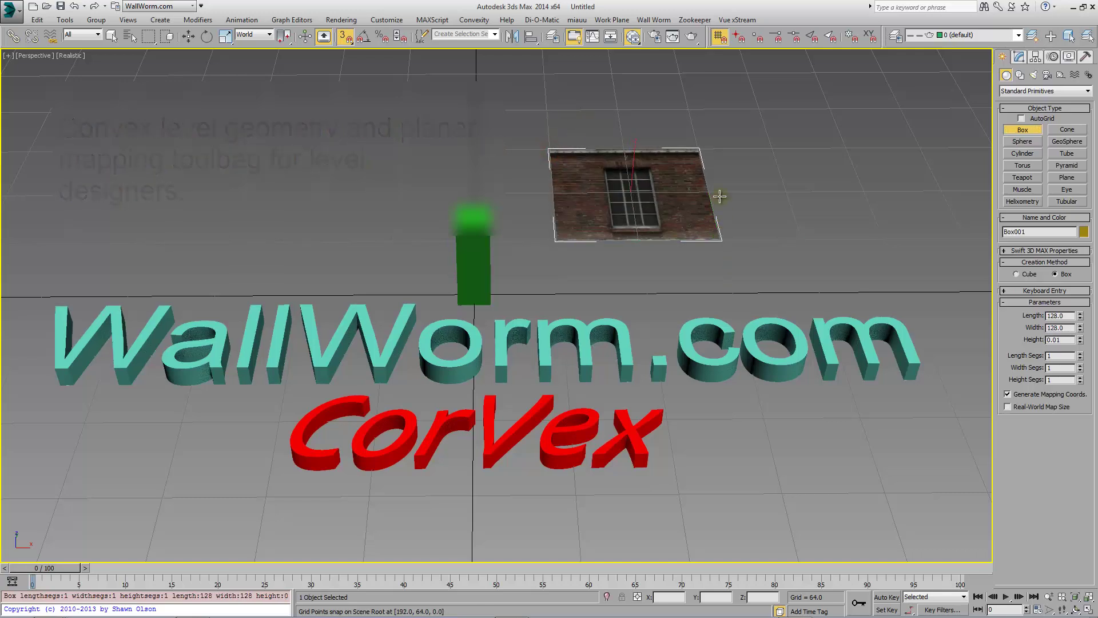
click(730, 97)
scroll(730, 97, down, 8)
middle_drag(738, 86, 630, 221)
click(538, 129)
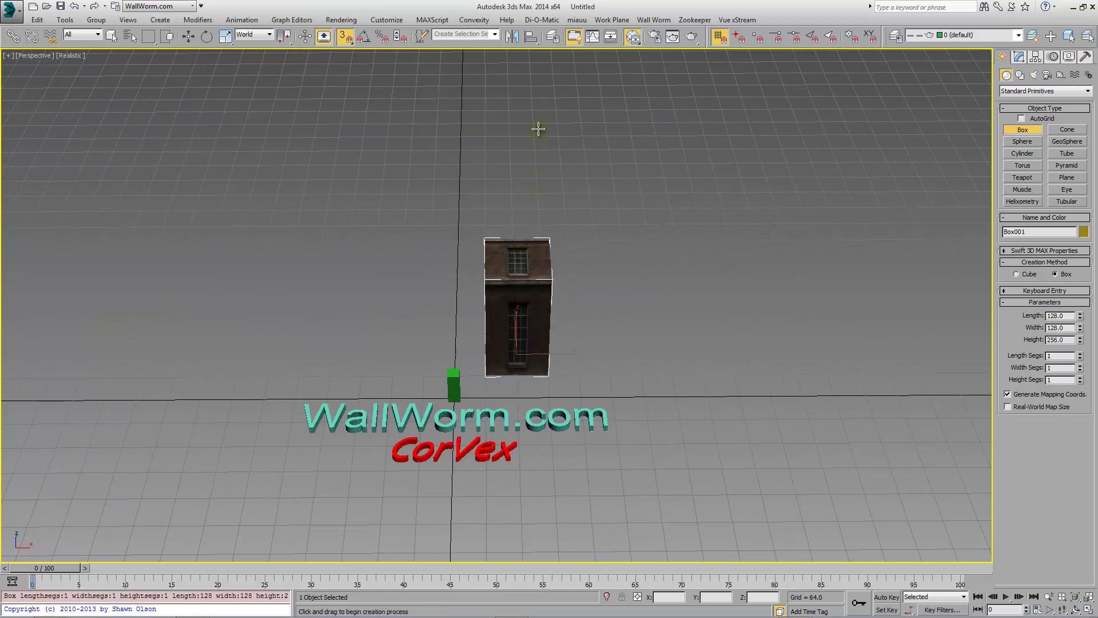
Create a second box beside the first one, 192 long, 128 wide and 192 high
scroll(515, 294, up, 4)
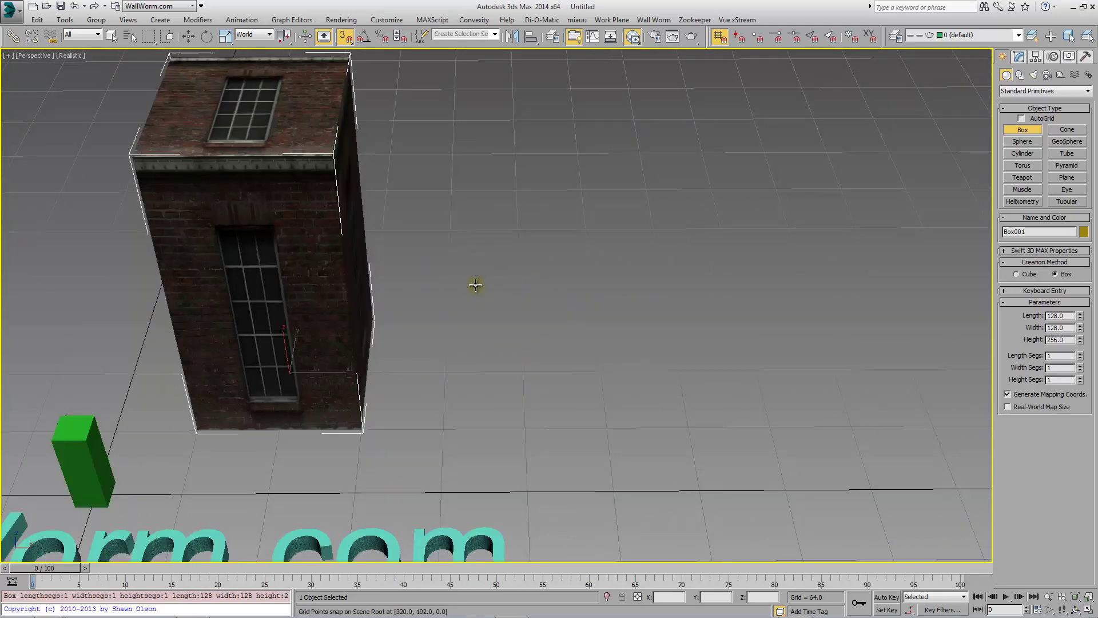
drag(532, 210, 736, 318)
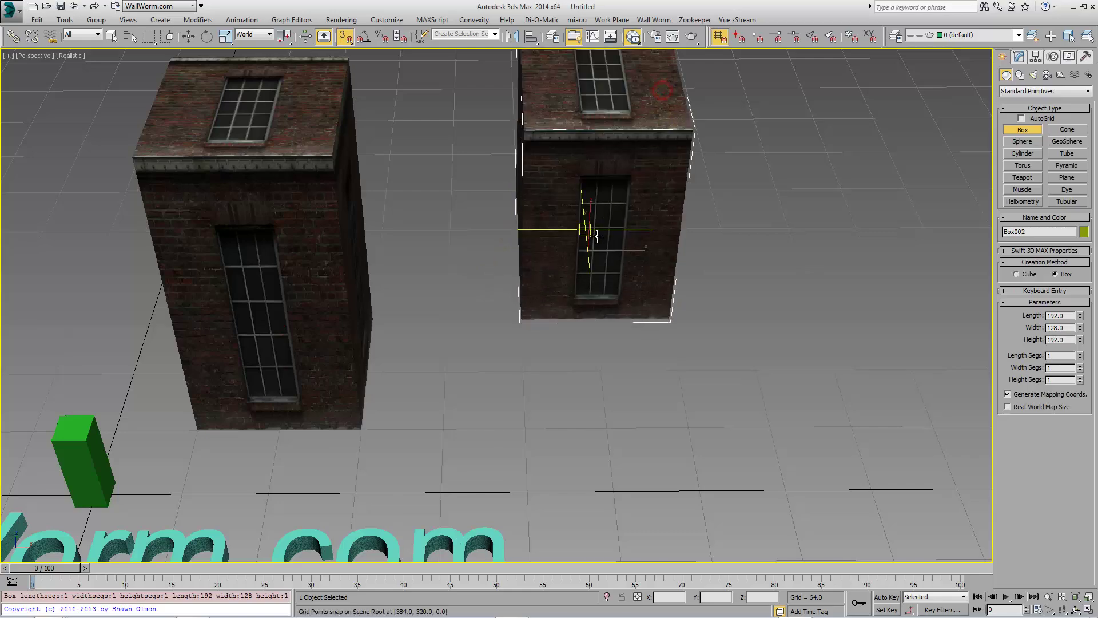
alt+middle_drag(589, 233, 461, 245)
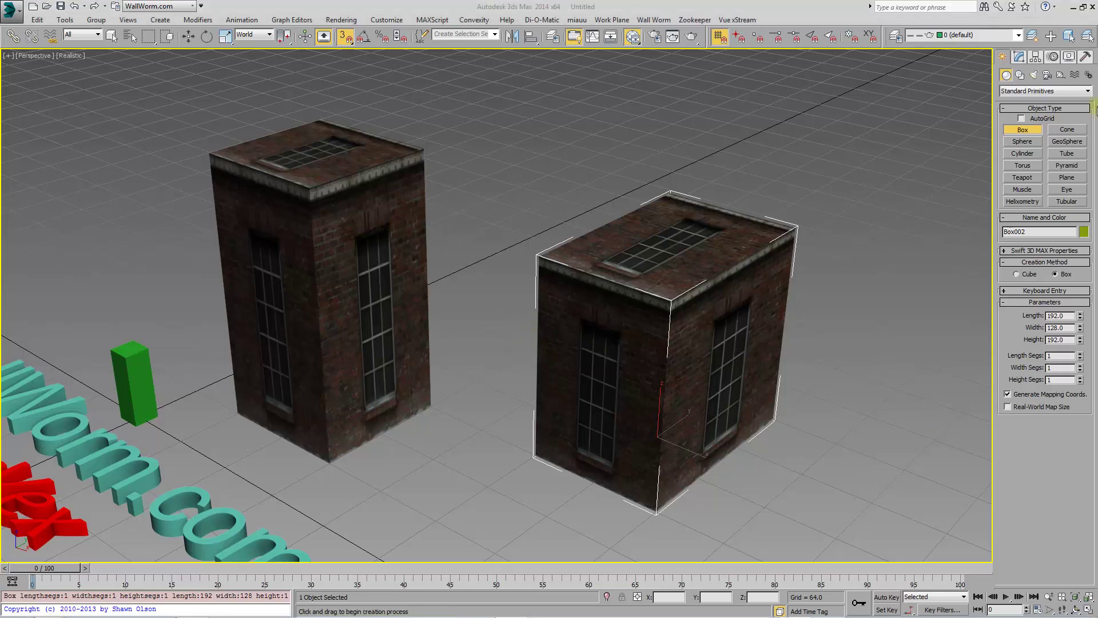
Draw an AEC Extended wall of three segments around the two boxes, 5 wide and 96 high, and inspect its texture mapping
click(1027, 94)
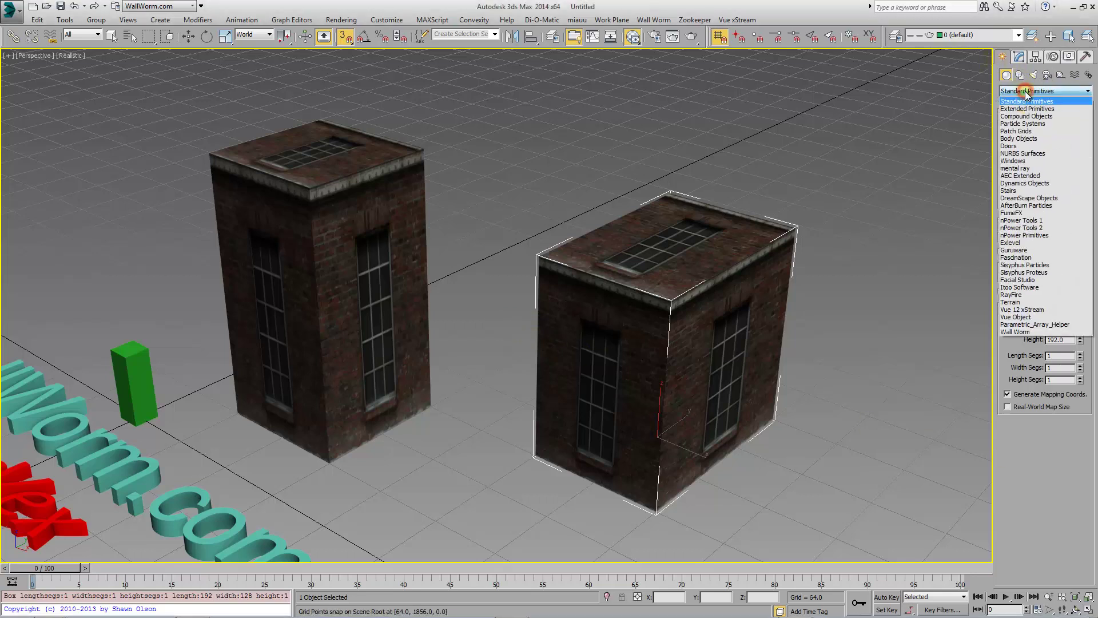
click(1023, 171)
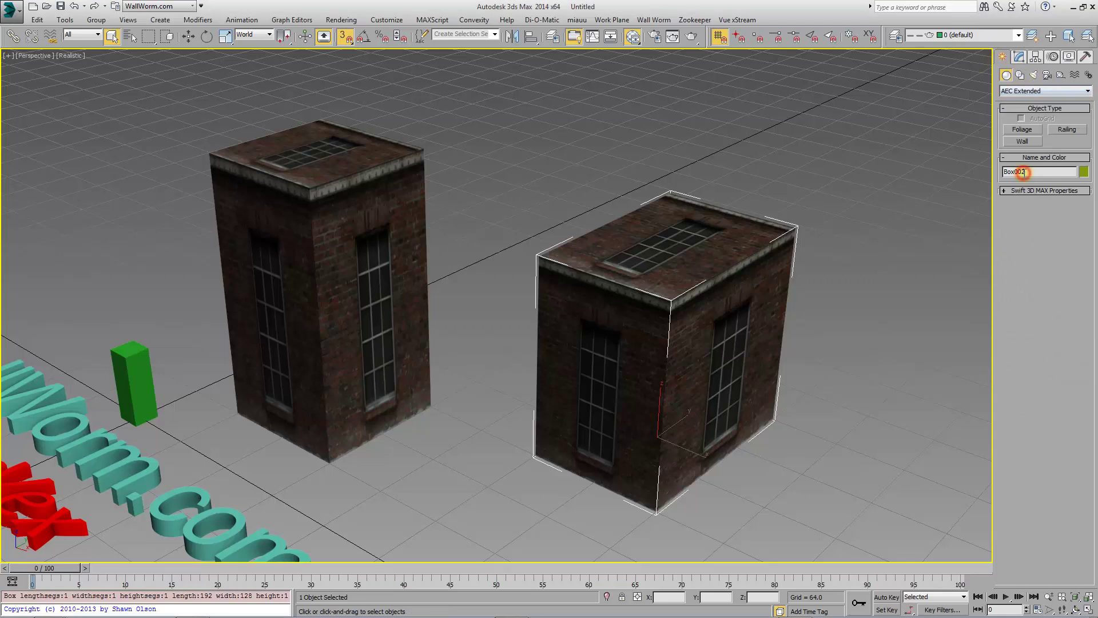
click(1022, 142)
click(41, 220)
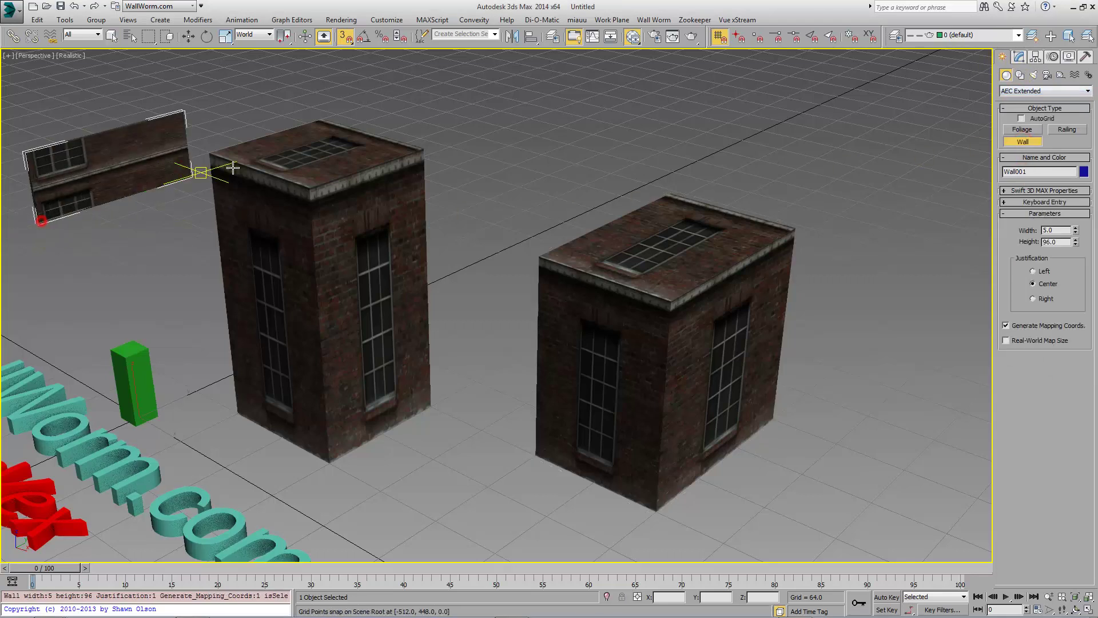
click(527, 186)
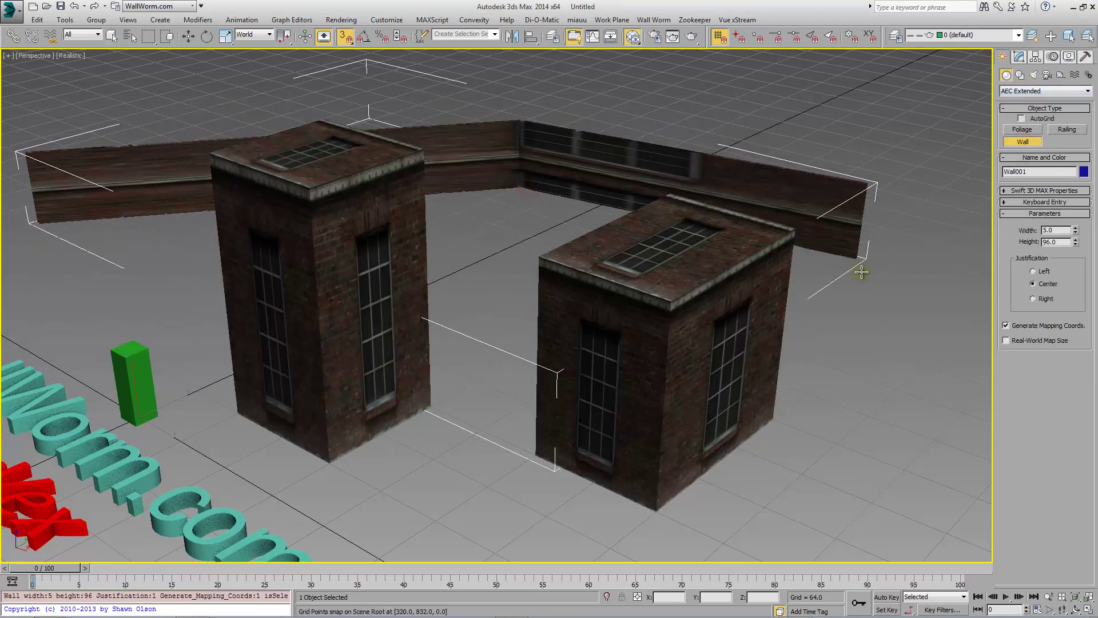
click(867, 289)
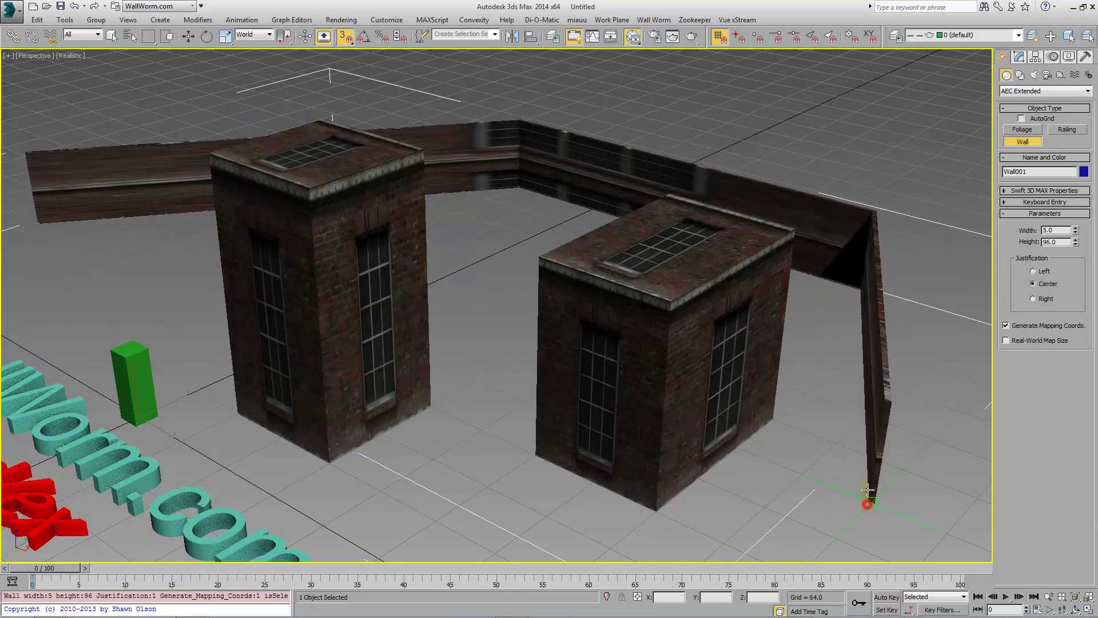
click(865, 502)
alt+middle_drag(401, 242, 469, 269)
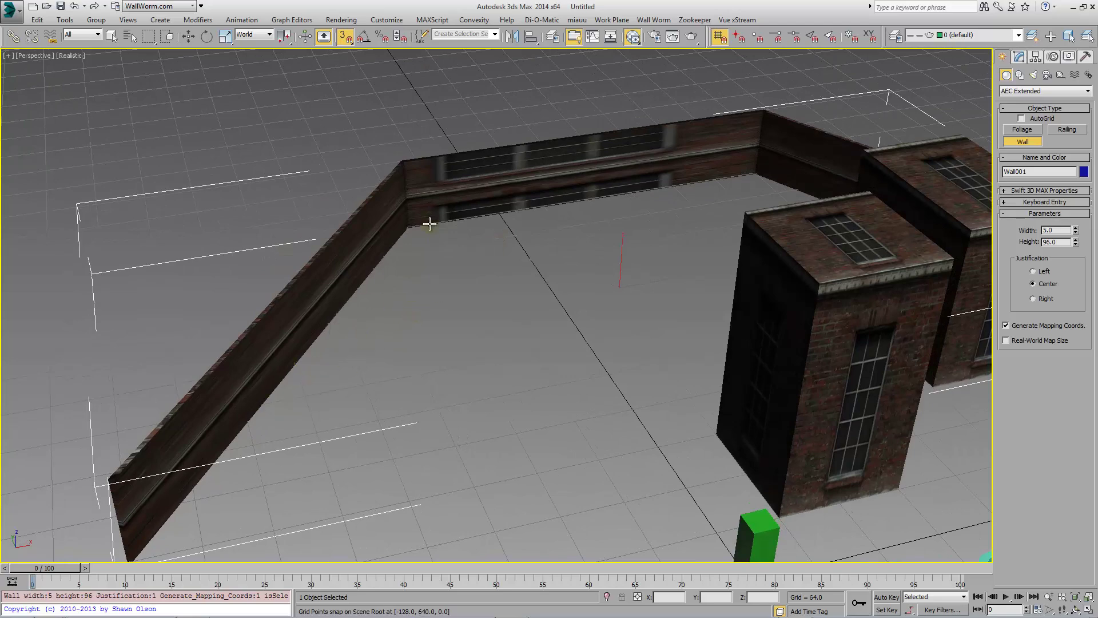
mouse_move(548, 253)
alt+middle_down()
mouse_move(526, 257)
mouse_move(544, 270)
alt+middle_up()
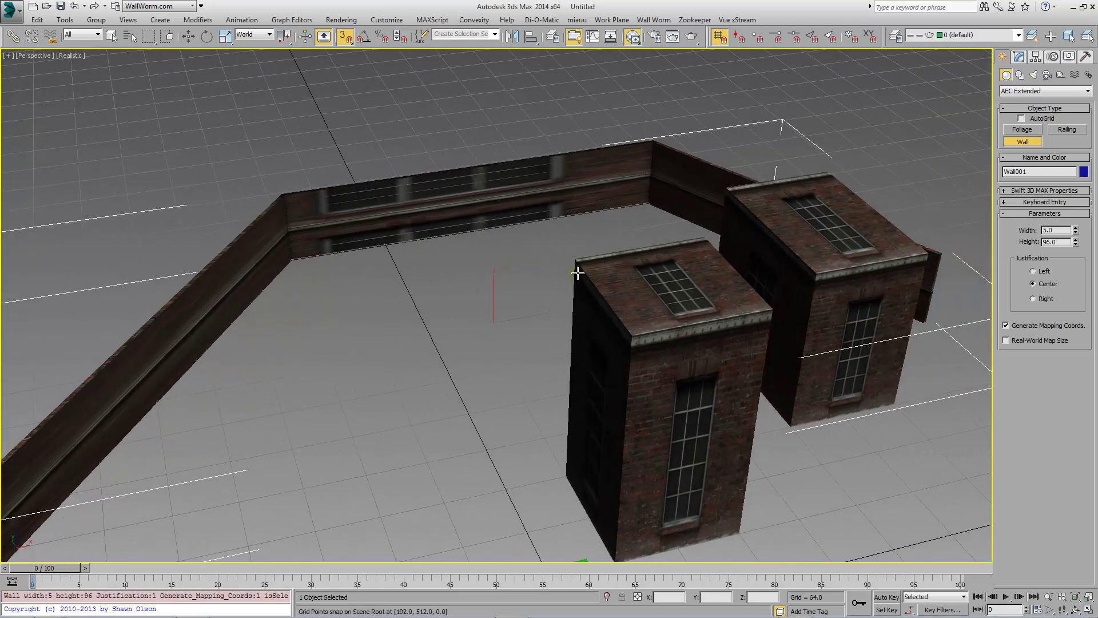
middle_drag(494, 344, 505, 338)
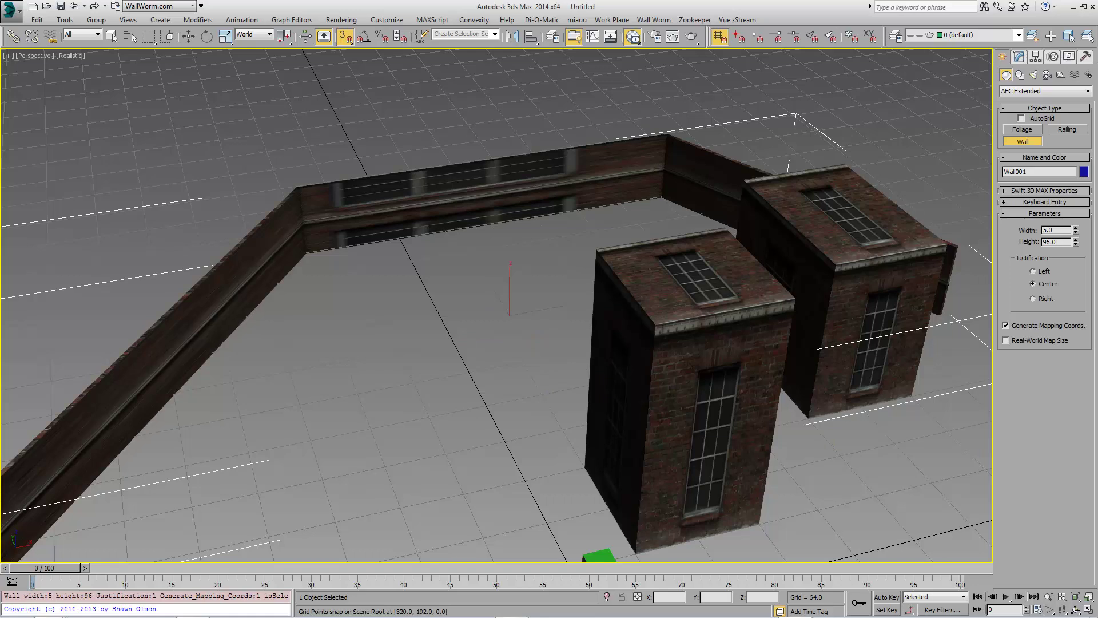
Delete the two boxes and the wall from the scene
key(q)
drag(153, 166, 870, 441)
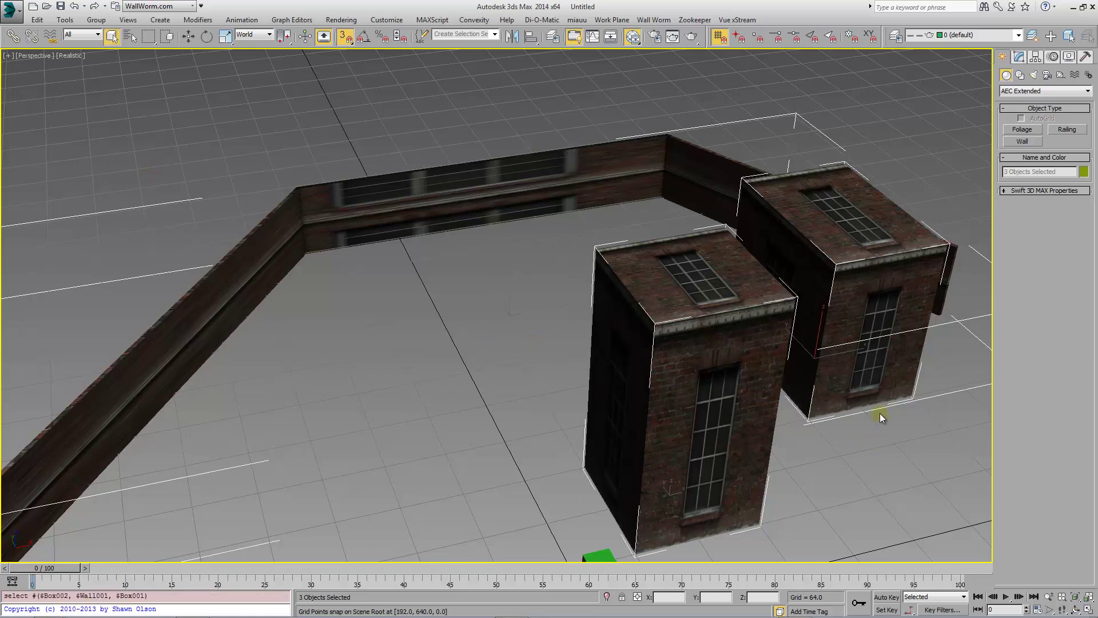
key(Delete)
key(z)
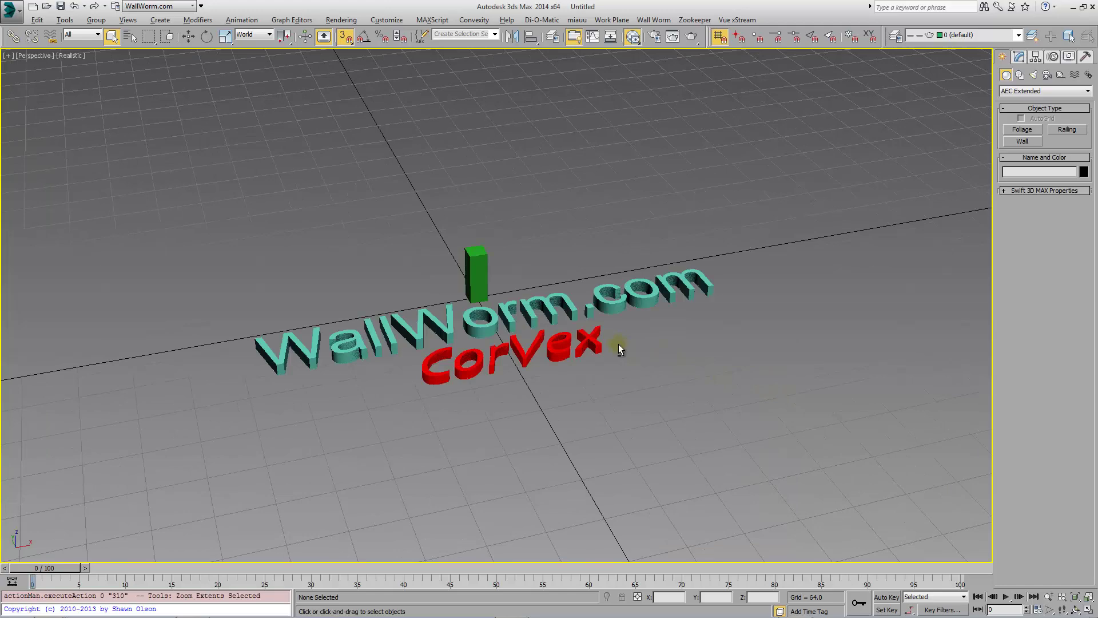
Create a Wall Worm CorVex object with a height of 128 on the grid behind the text, at -64, 320
alt+middle_drag(619, 344, 566, 358)
scroll(565, 359, up, 3)
mouse_move(585, 603)
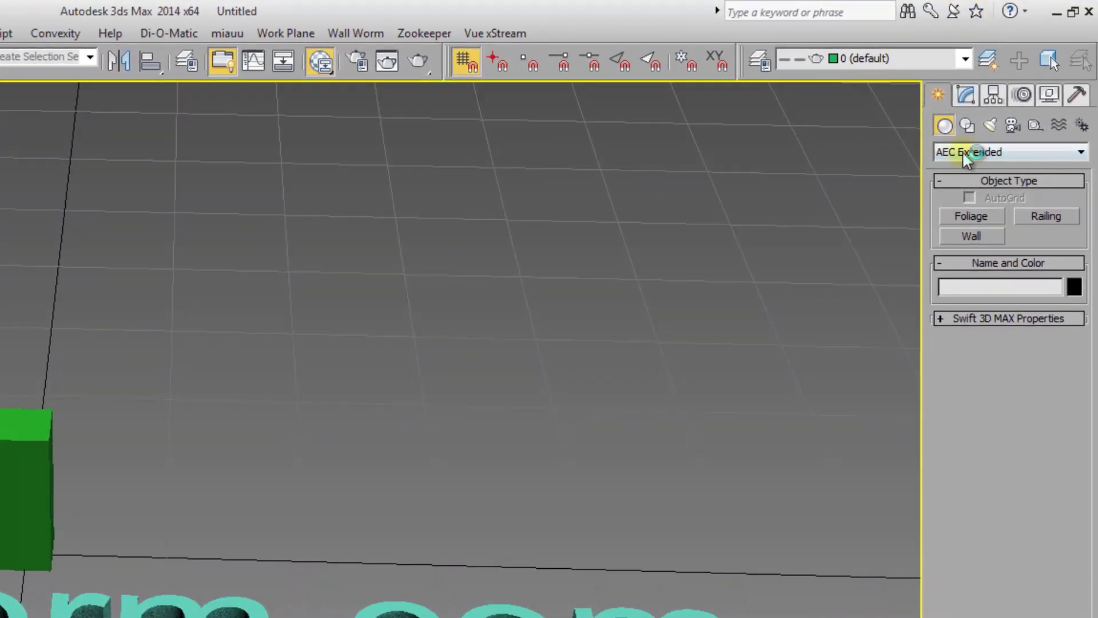
click(951, 151)
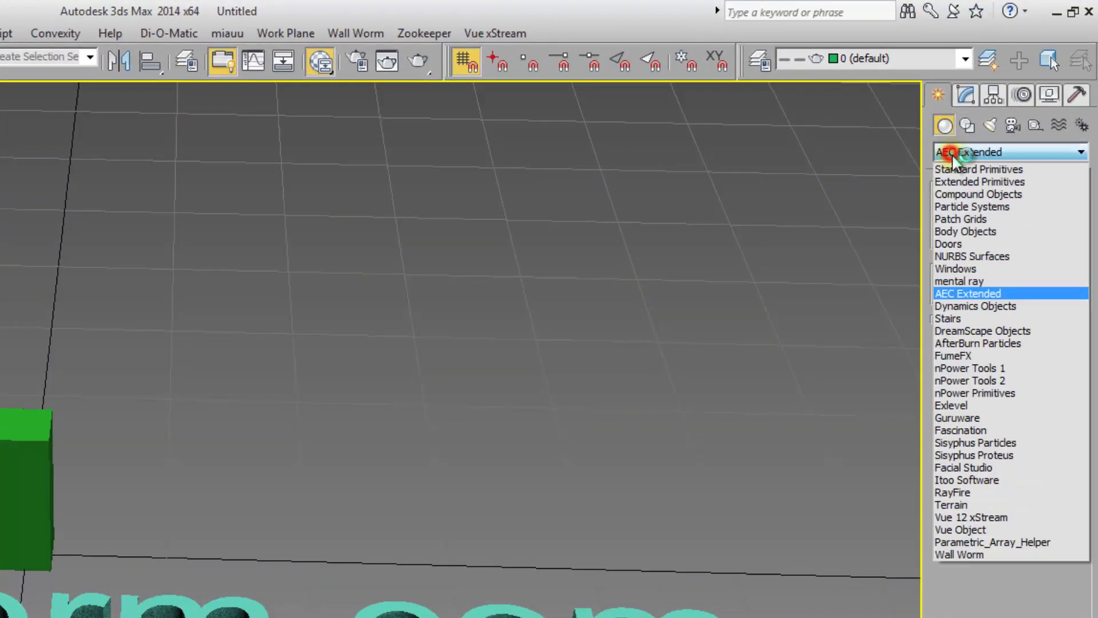
click(984, 555)
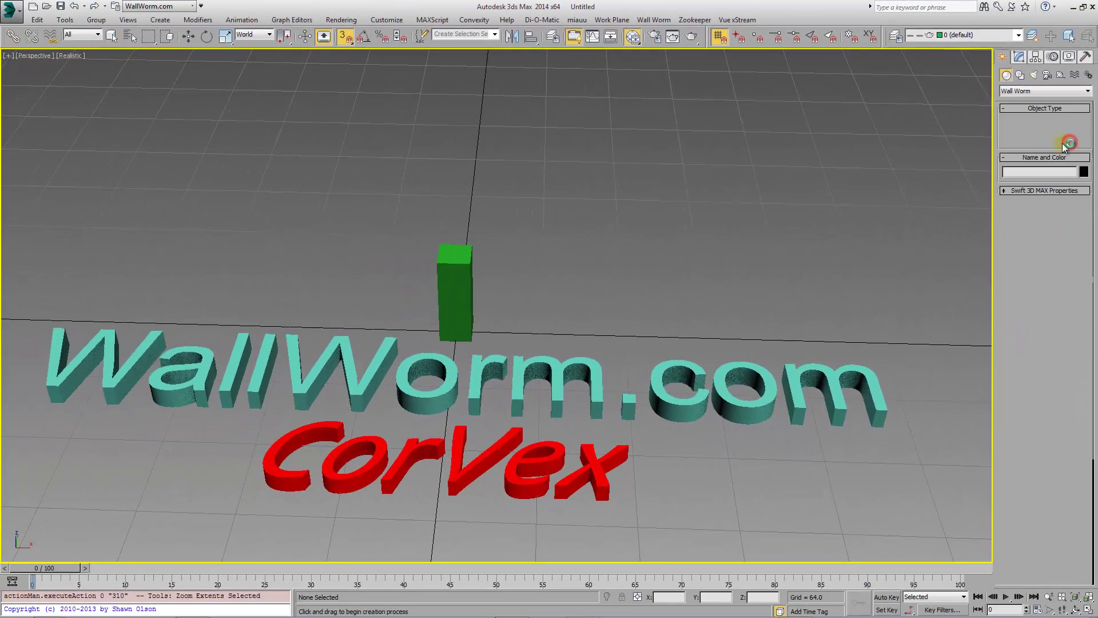
click(1047, 235)
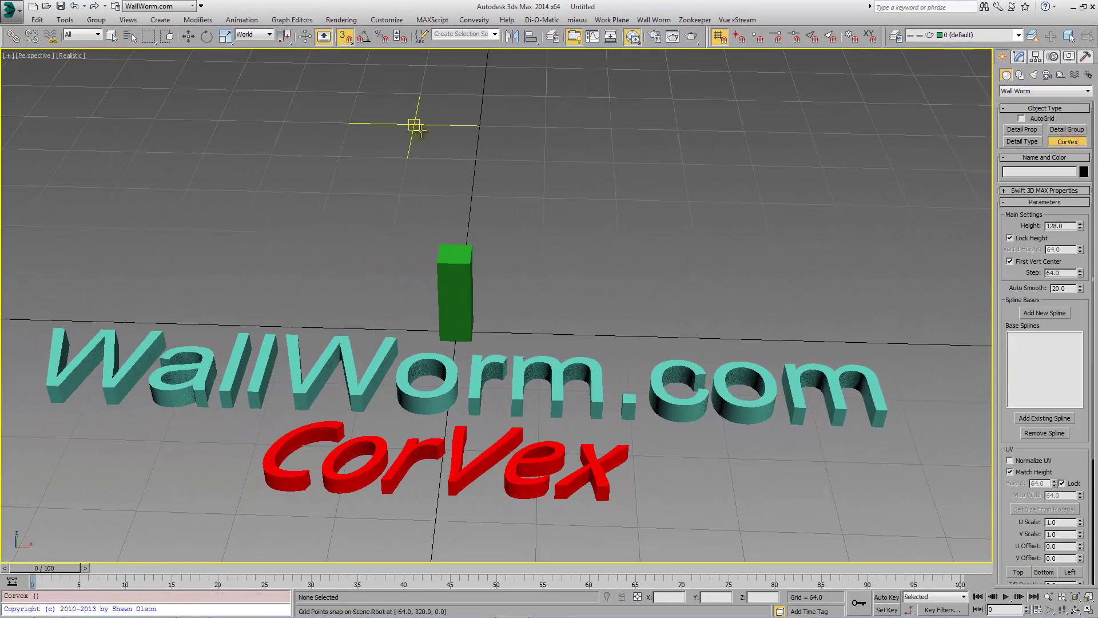
click(410, 125)
middle_drag(410, 122, 432, 197)
Add a new base spline to the CorVex and draw it as a five-point, grid-snapped outline for the building
click(1020, 58)
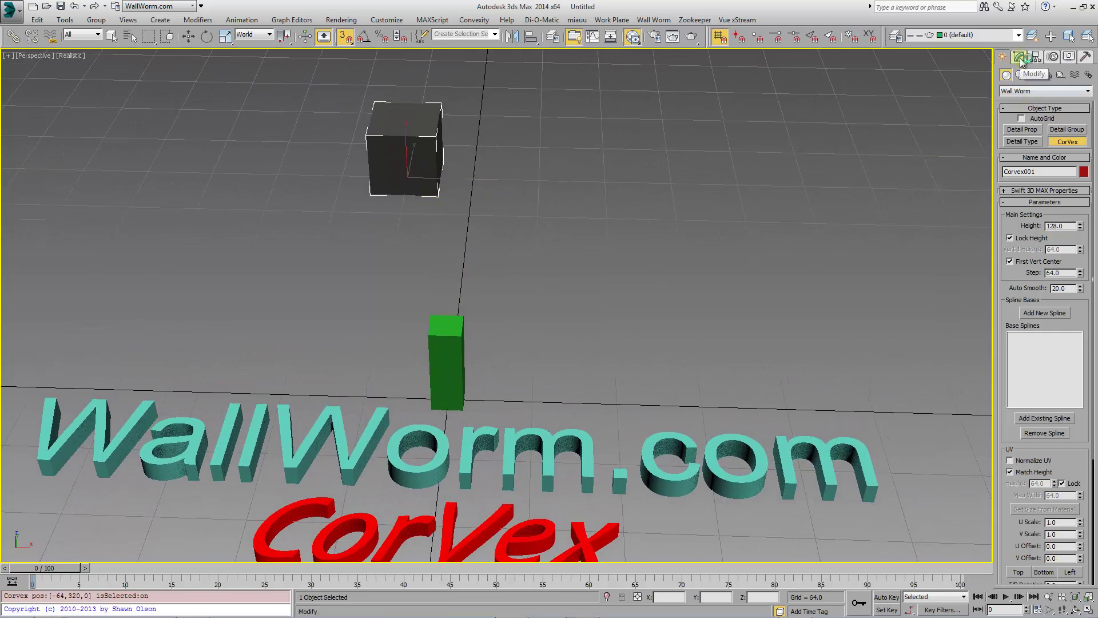
middle_drag(643, 218, 625, 366)
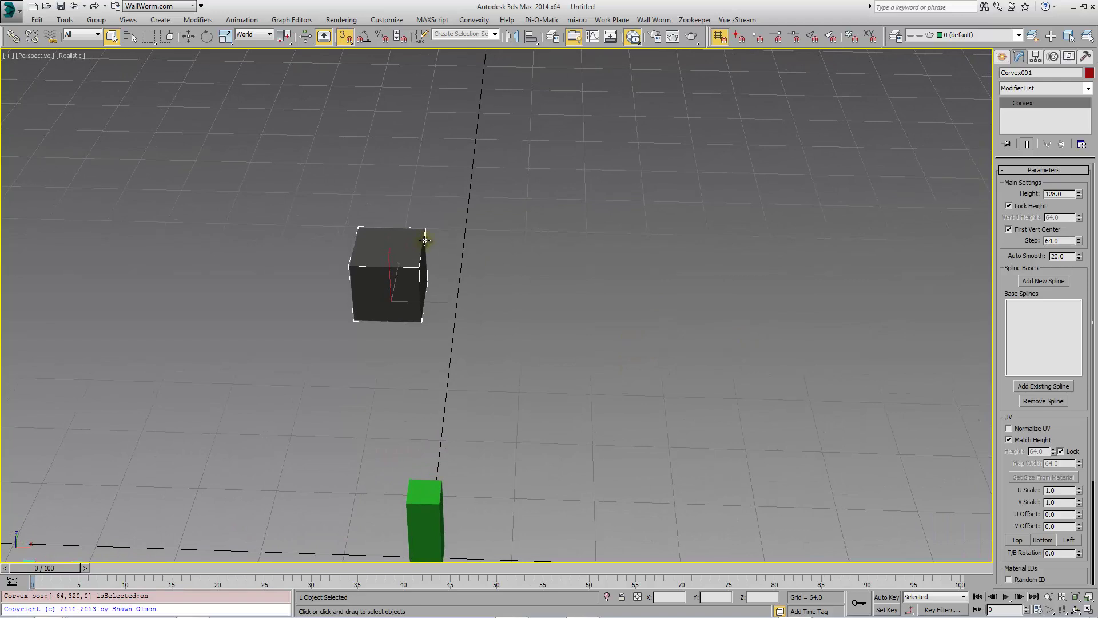
click(1053, 281)
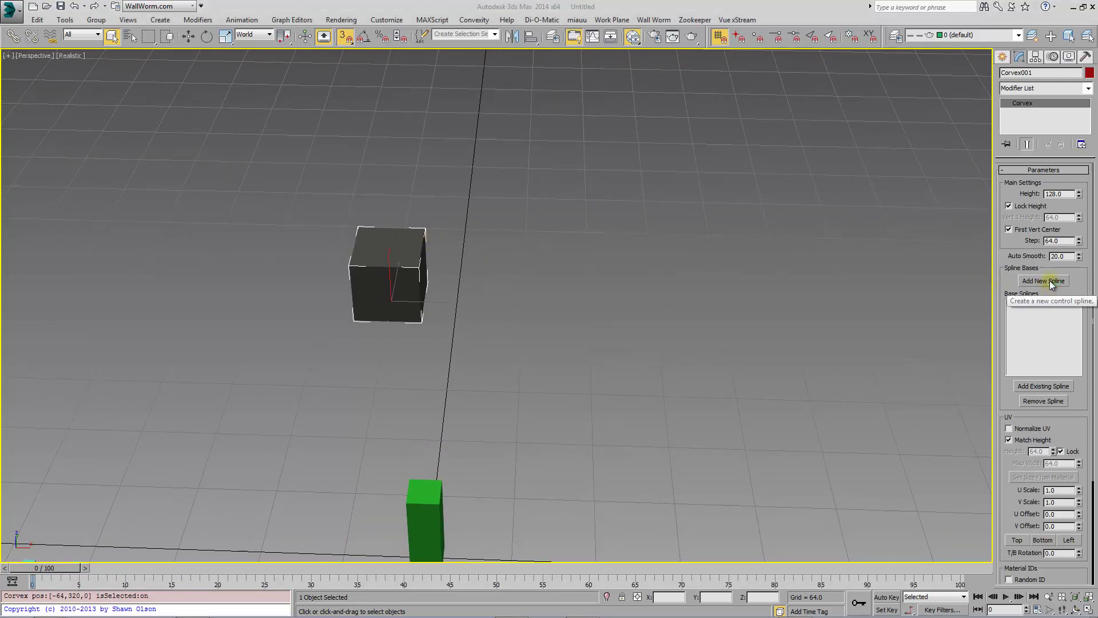
click(1050, 280)
middle_drag(554, 227, 508, 344)
click(344, 190)
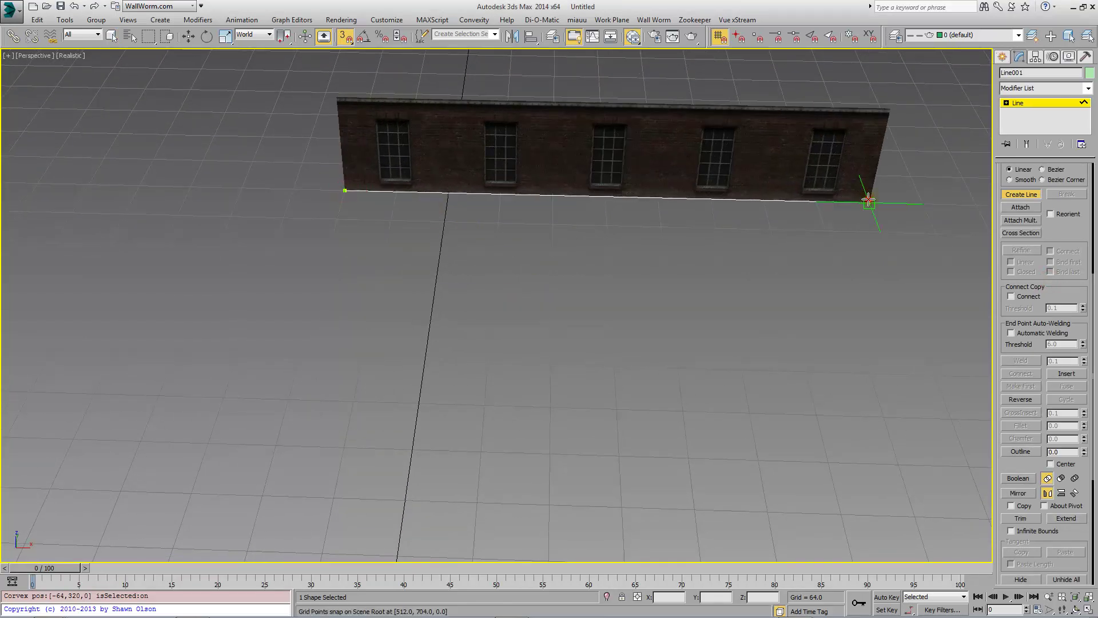
click(868, 200)
alt+middle_drag(852, 201, 739, 221)
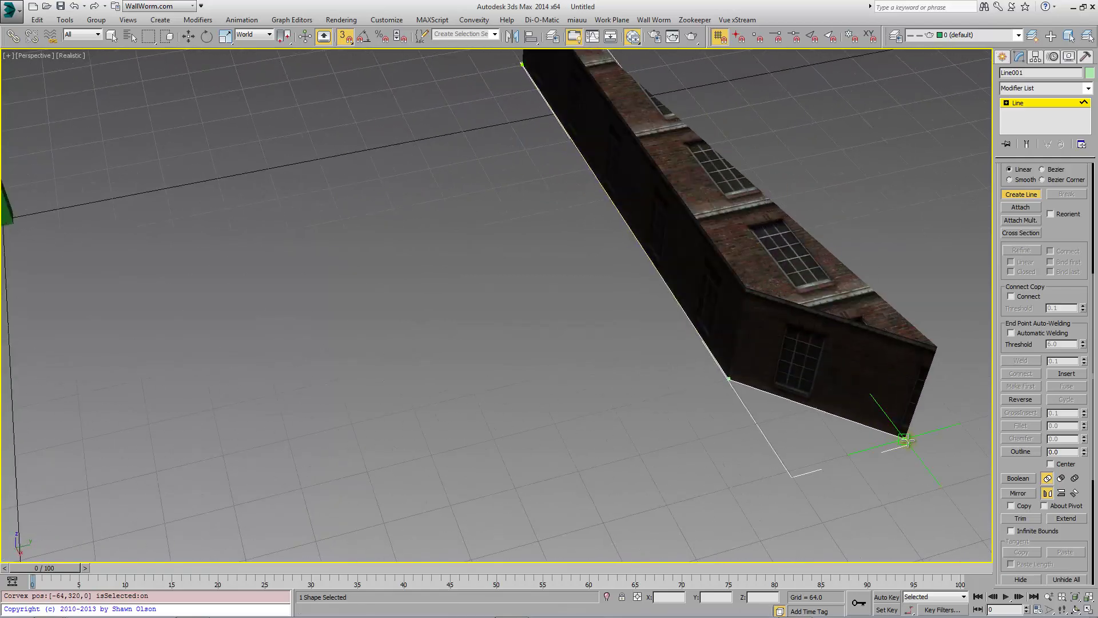
click(906, 440)
middle_drag(870, 413, 375, 250)
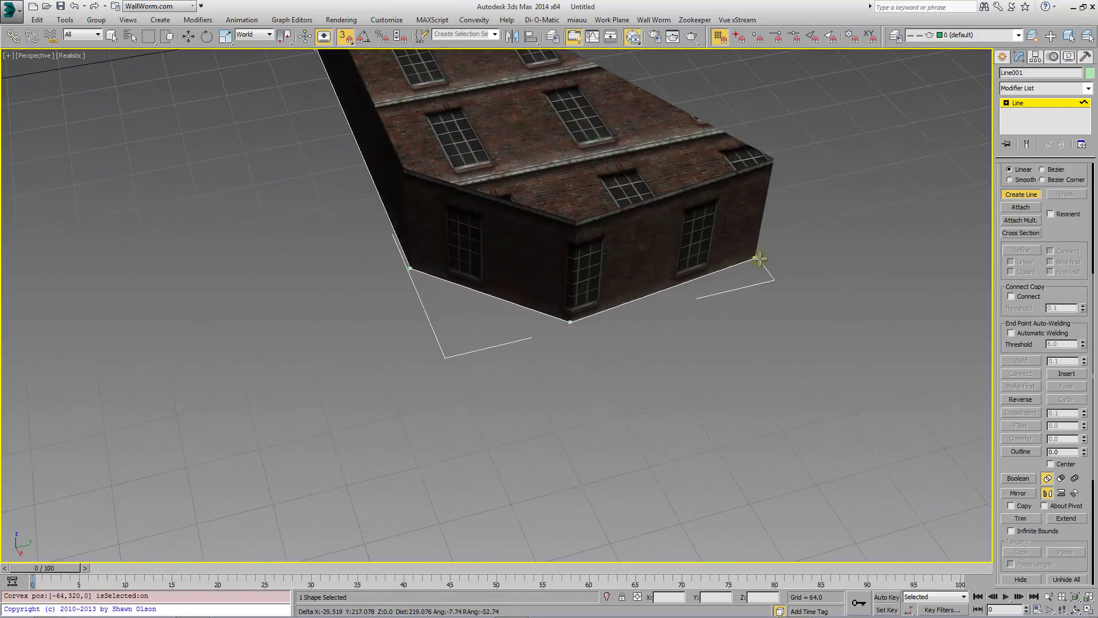
click(805, 267)
alt+middle_drag(794, 277, 564, 235)
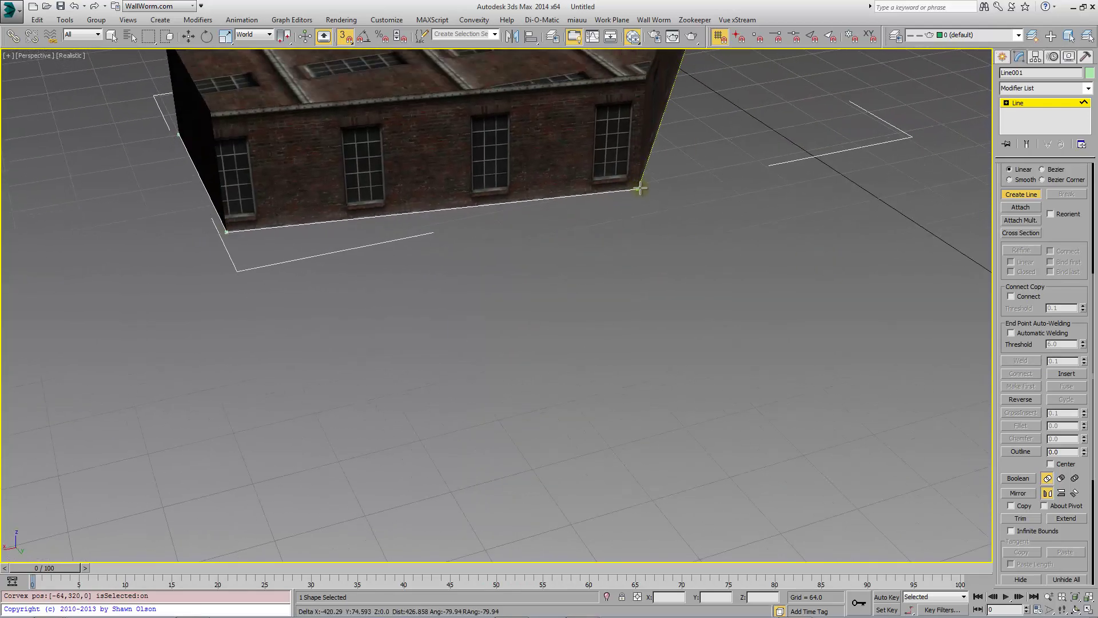
click(655, 180)
alt+middle_drag(627, 190, 412, 380)
scroll(715, 270, up, 3)
scroll(714, 267, up, 4)
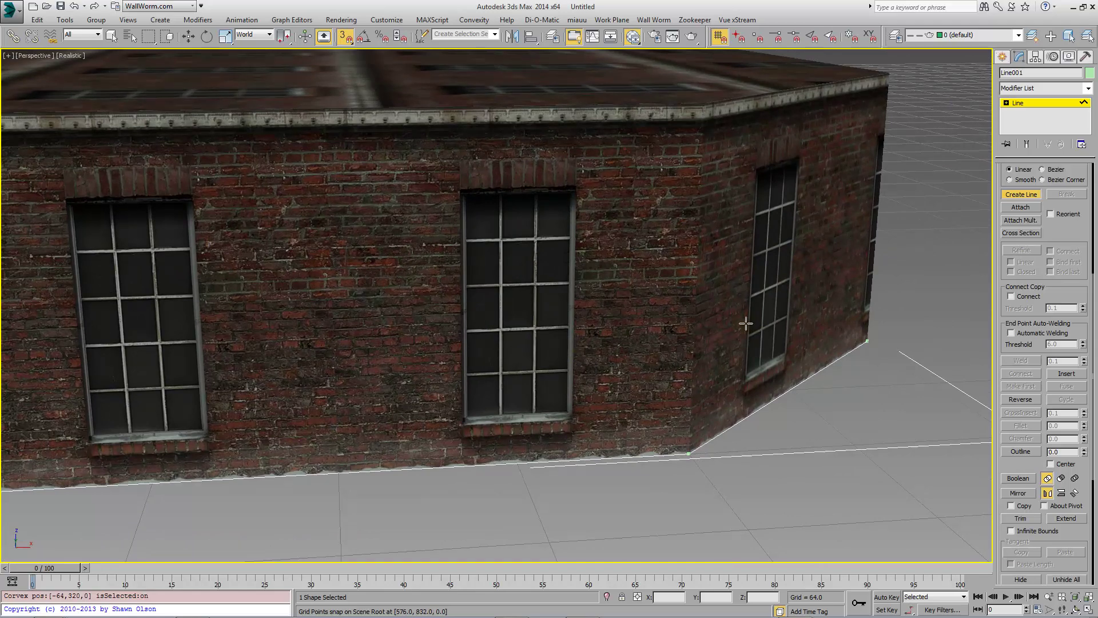
key(w)
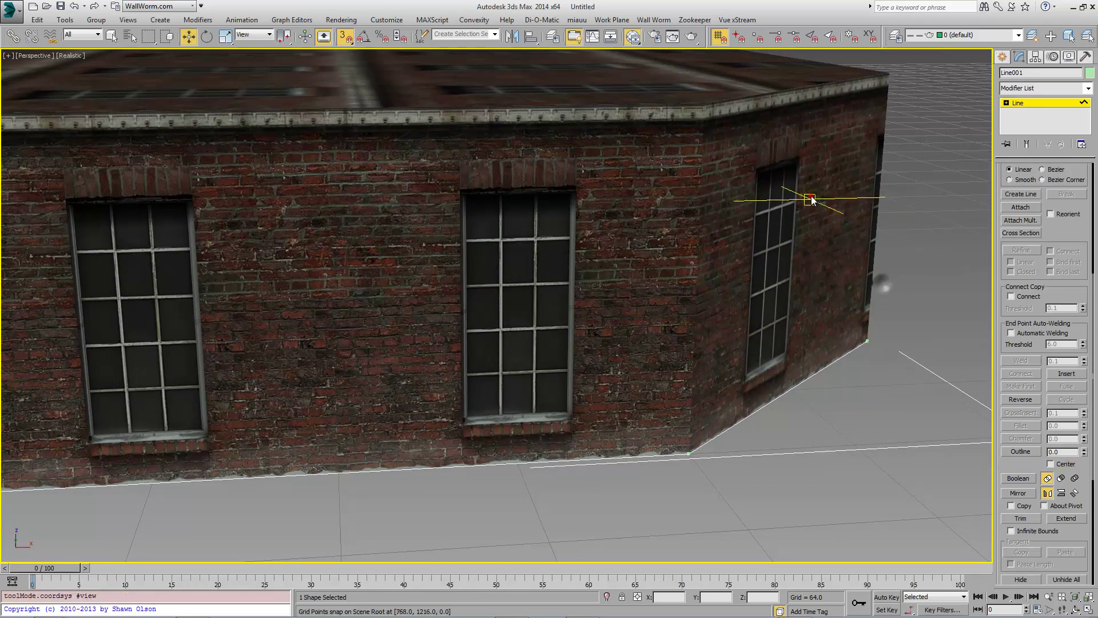
click(1034, 102)
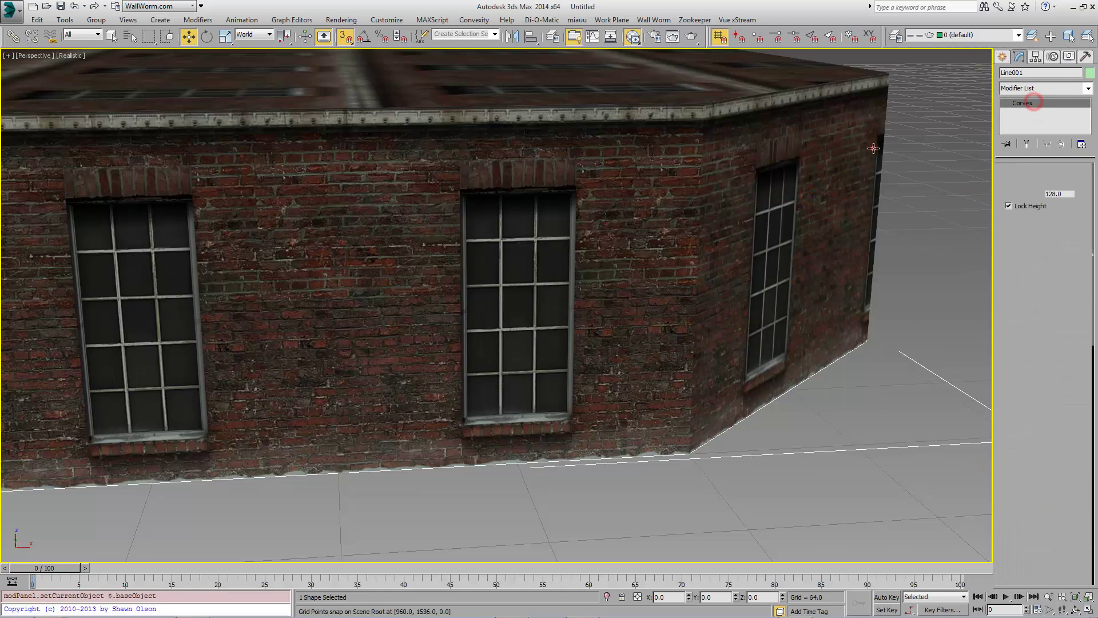
Select the CorVex building and set its height to 192
click(873, 148)
drag(1072, 436, 1071, 405)
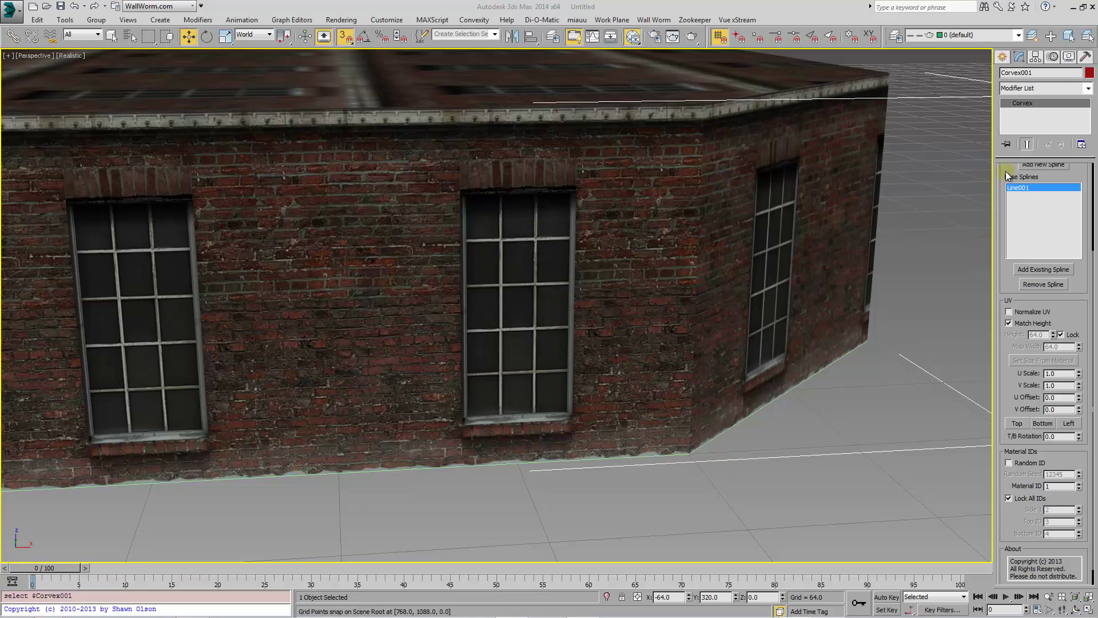
scroll(1008, 175, up, 4)
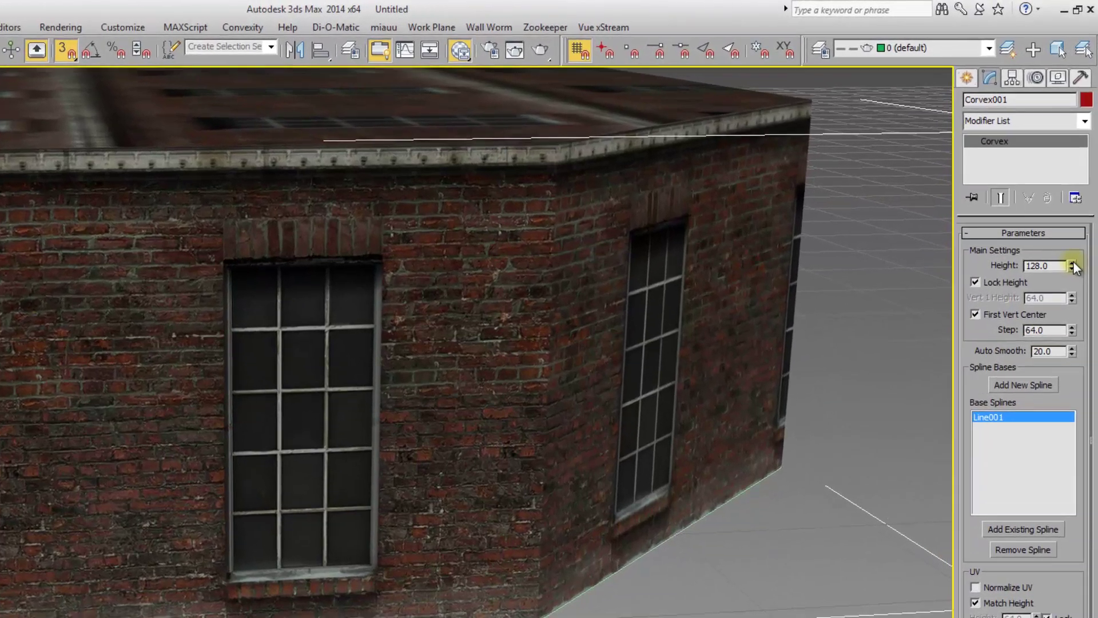
drag(1074, 264, 1073, 261)
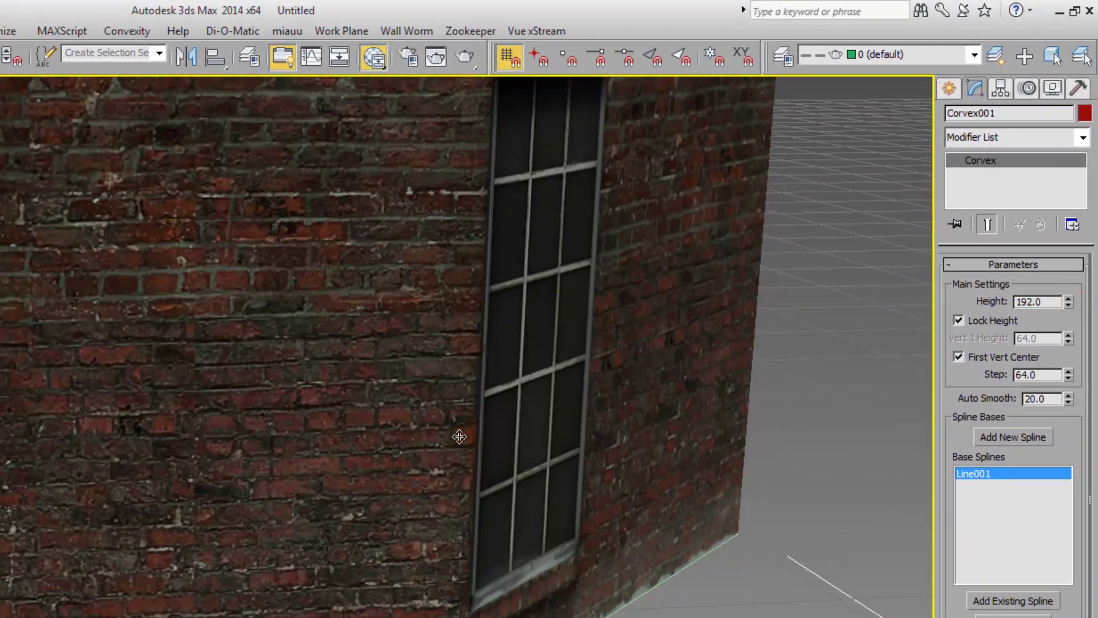
scroll(459, 437, down, 5)
scroll(454, 399, up, 4)
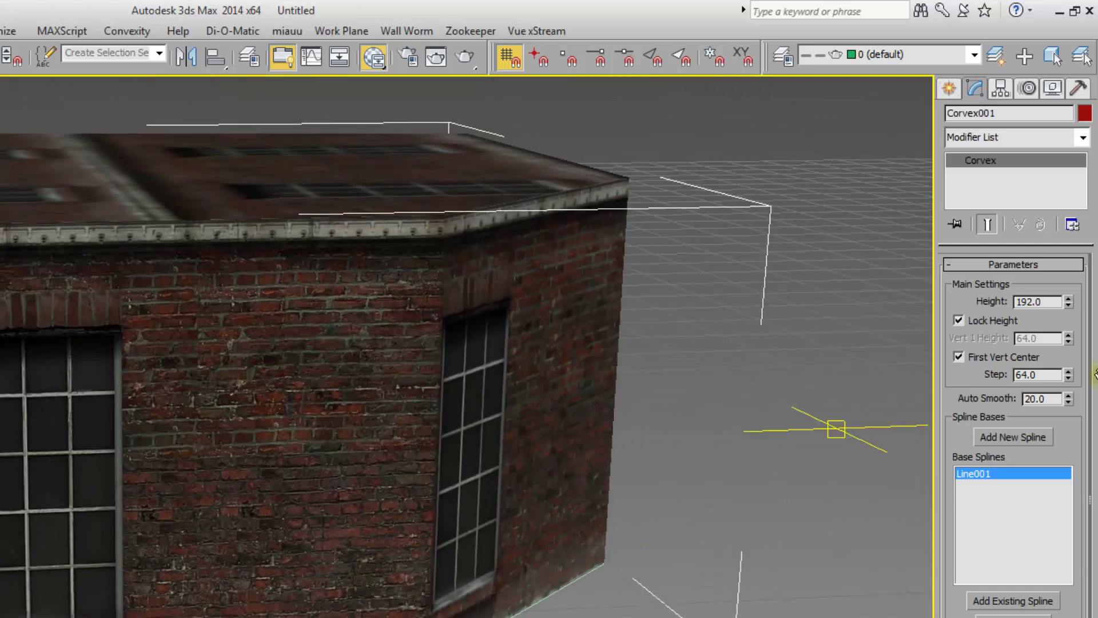
Lower the CorVex building's height to 65
mouse_move(1069, 300)
mouse_down()
mouse_move(1068, 289)
mouse_move(1069, 306)
mouse_up()
scroll(427, 572, up, 3)
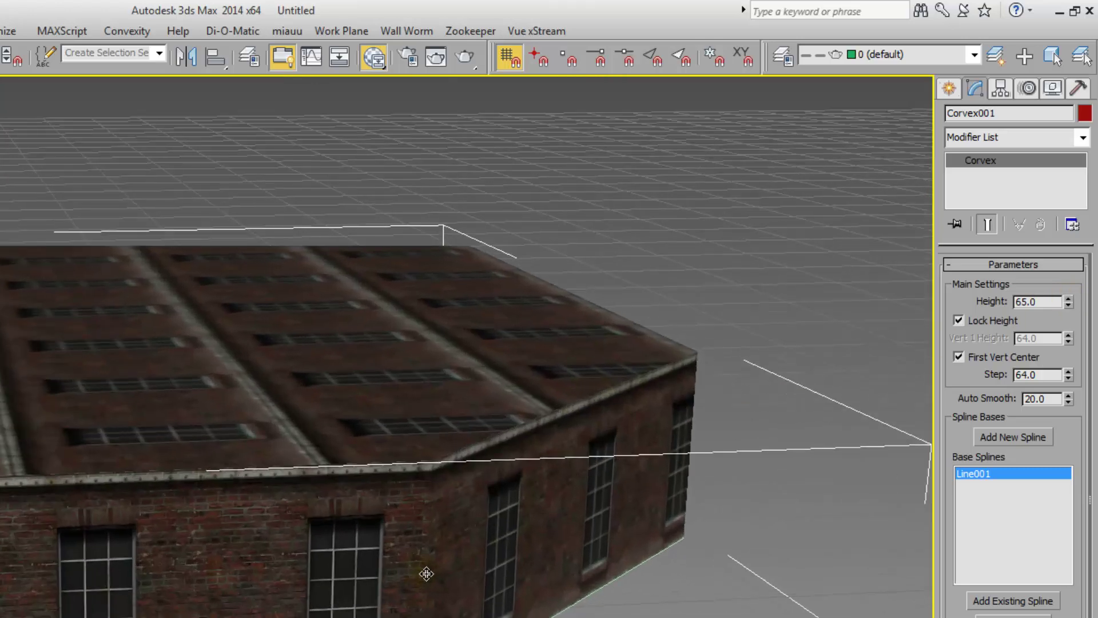
scroll(428, 572, up, 1)
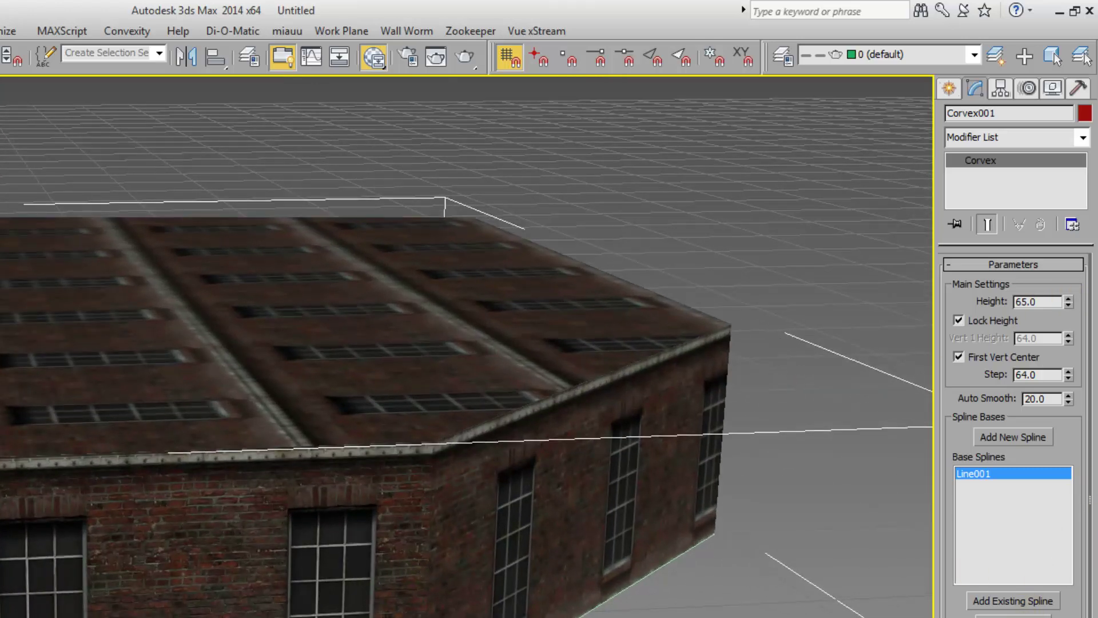
Try a UV height of 128 with Match Height turned off, and turn Match Height back on
drag(1036, 615, 1037, 465)
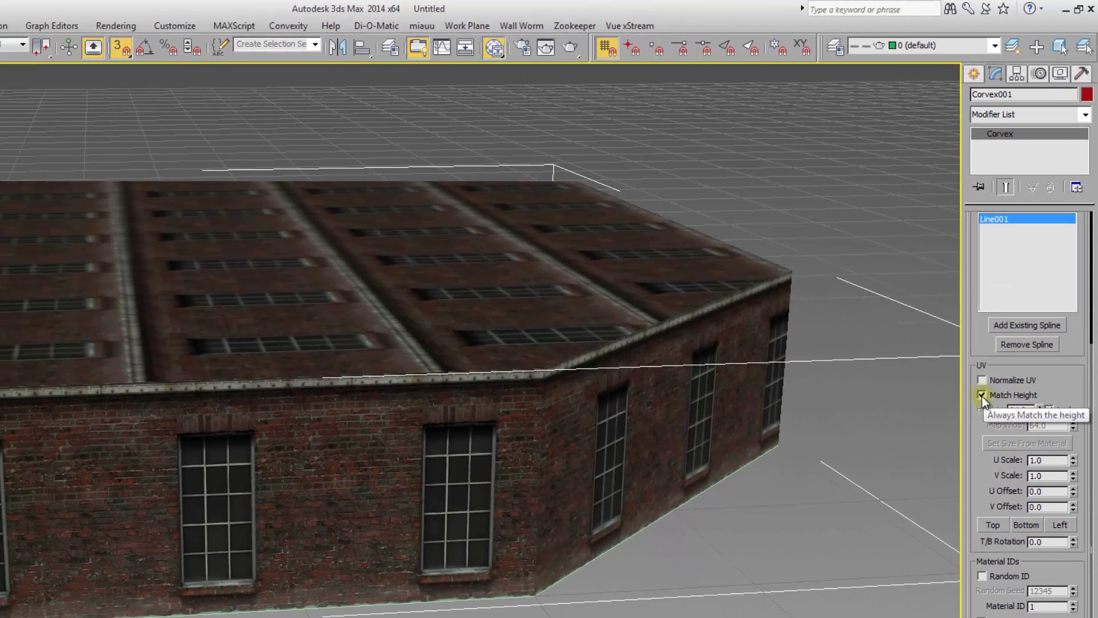
click(983, 395)
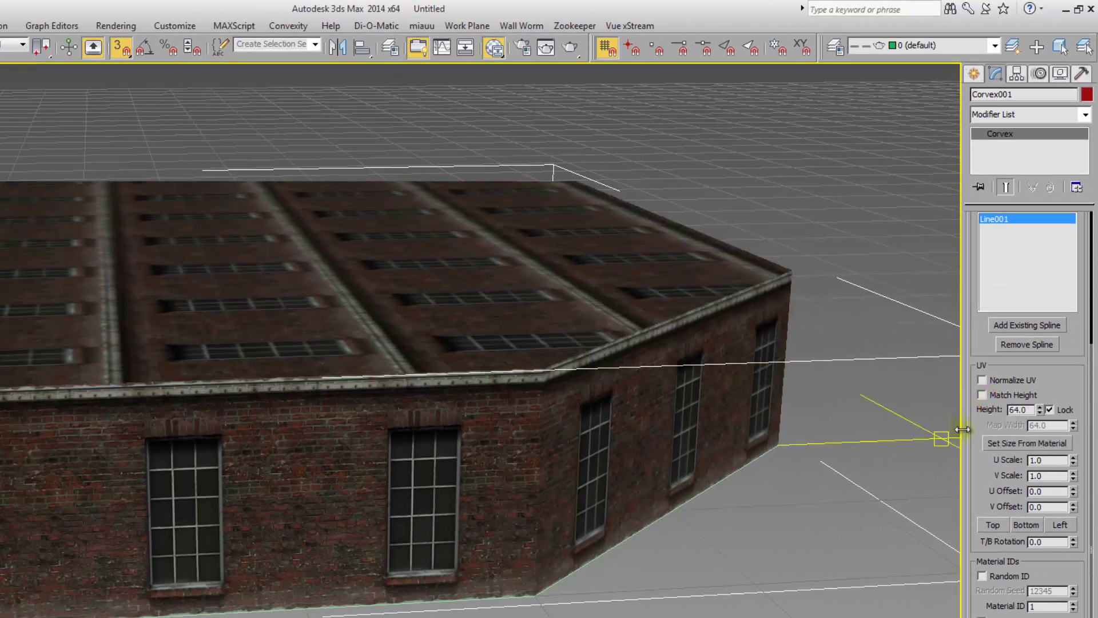
scroll(980, 432, up, 1)
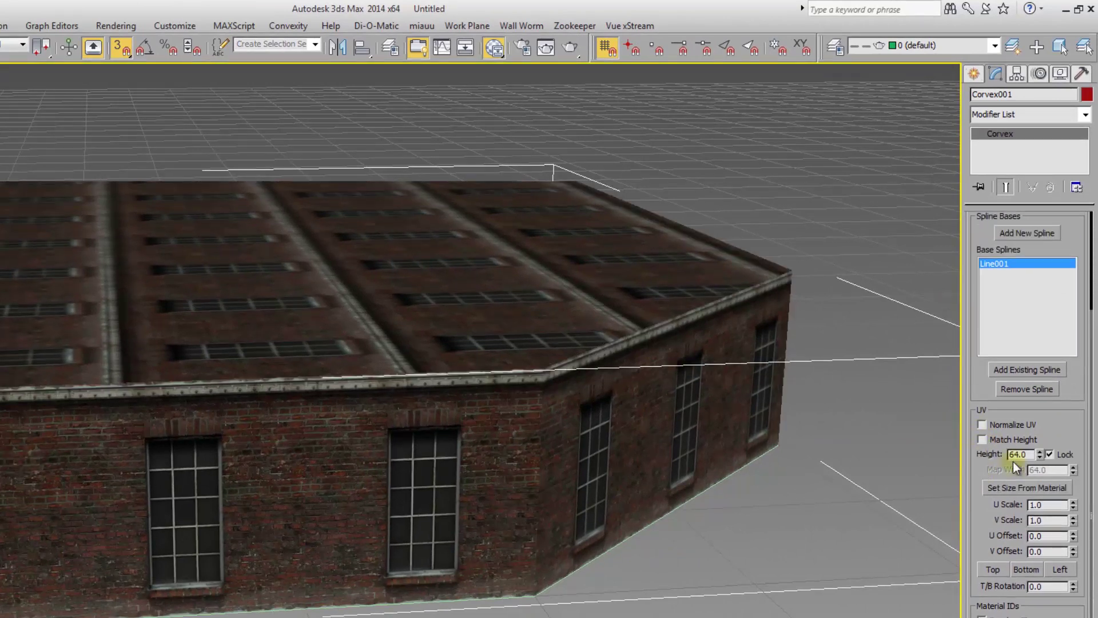
drag(1043, 452, 1042, 451)
right_click(1043, 451)
key(ctrl+z)
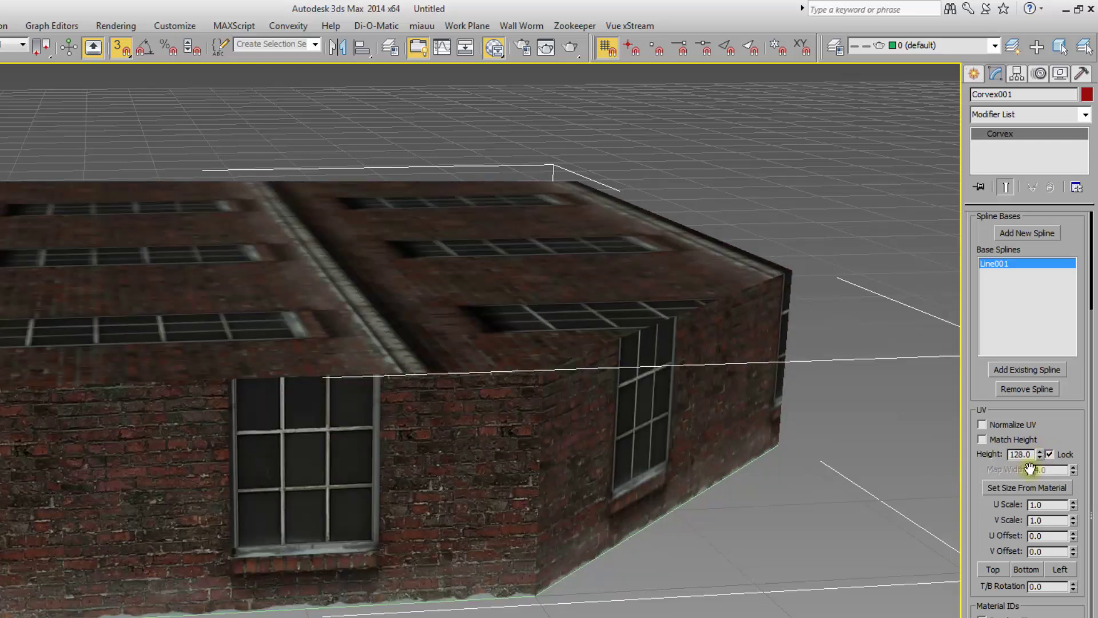
click(983, 440)
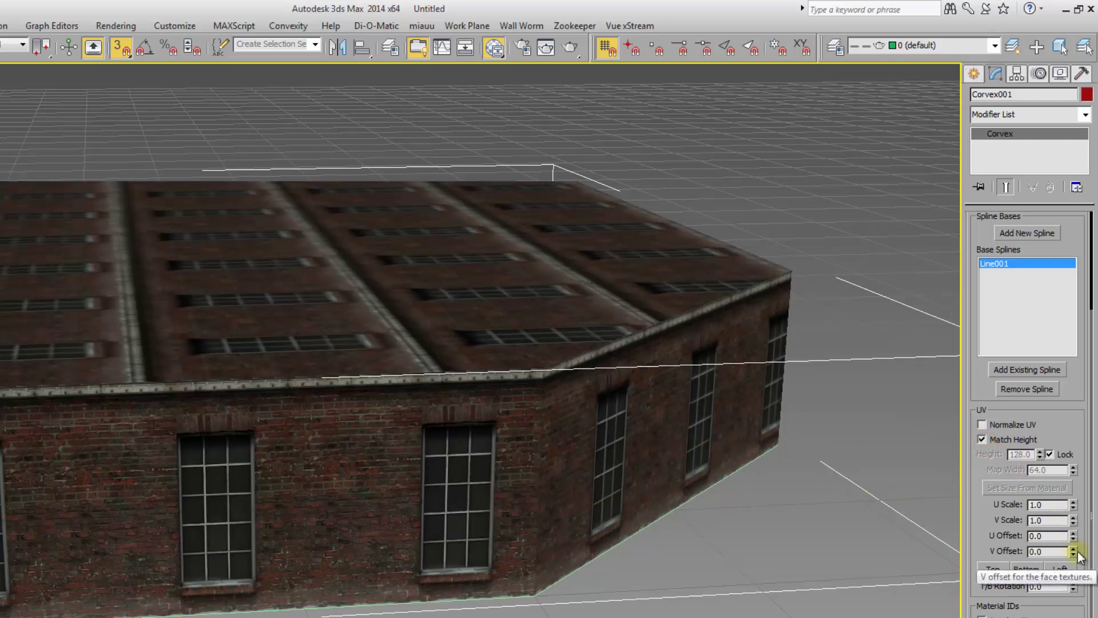
Shift the building's face textures with a U offset of 1.161 and refine it to 1.034, checking the windows against the corner
drag(1074, 538, 1006, 468)
scroll(595, 481, up, 10)
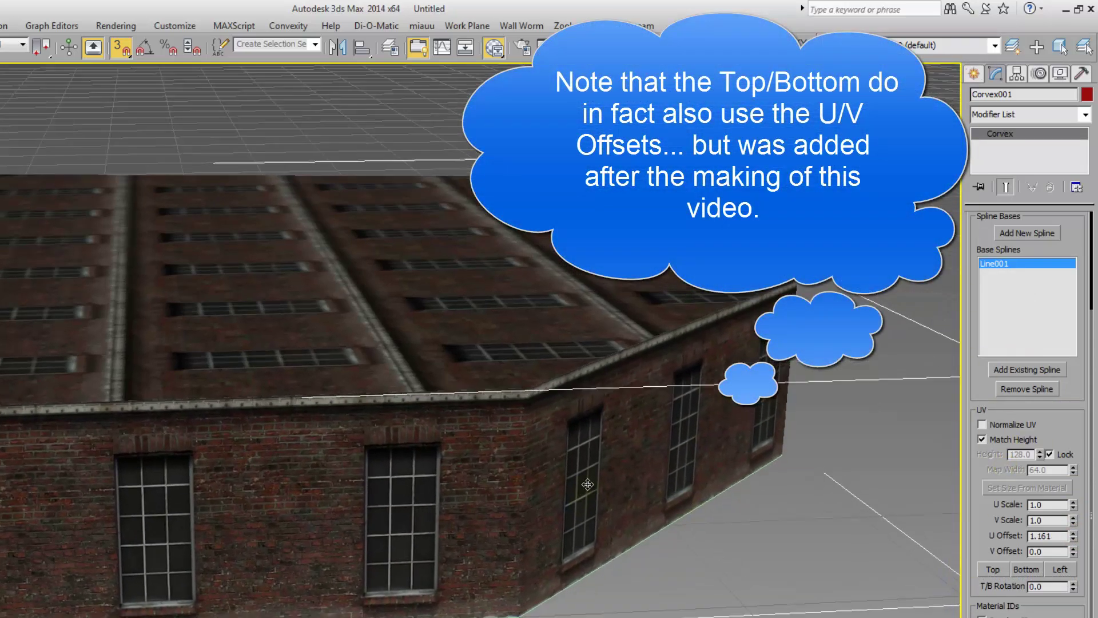
scroll(627, 325, down, 10)
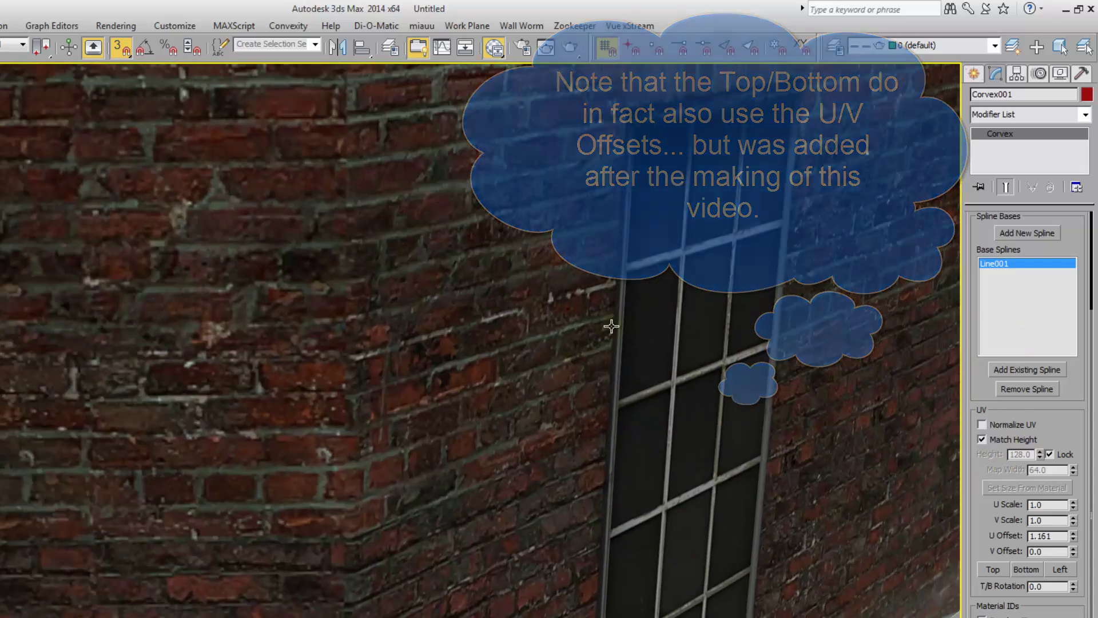
middle_drag(536, 370, 499, 470)
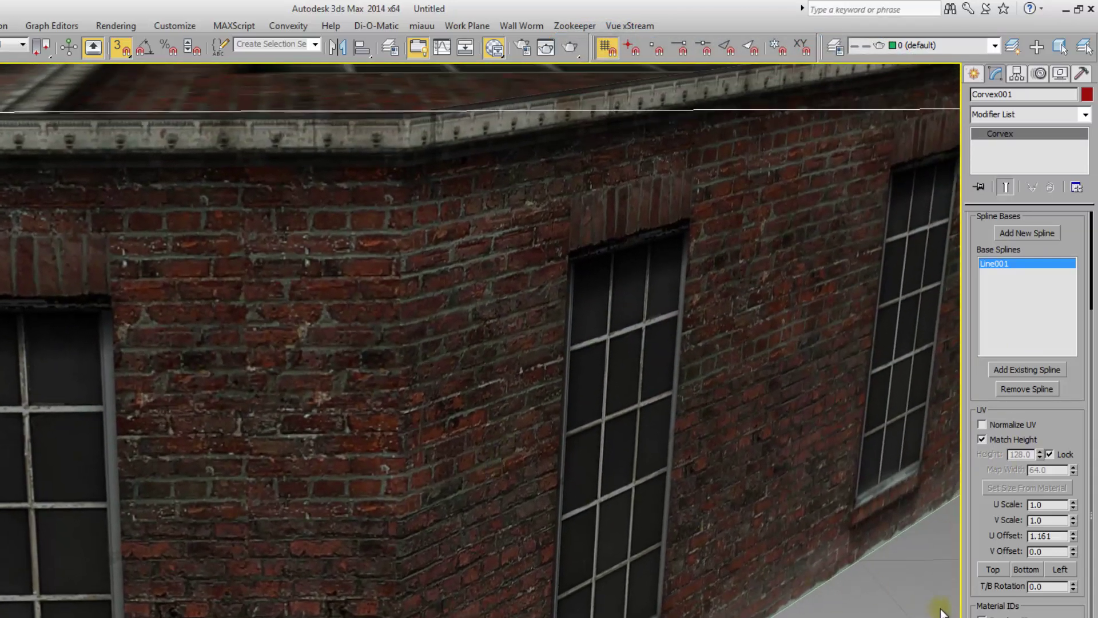
drag(1075, 535, 662, 588)
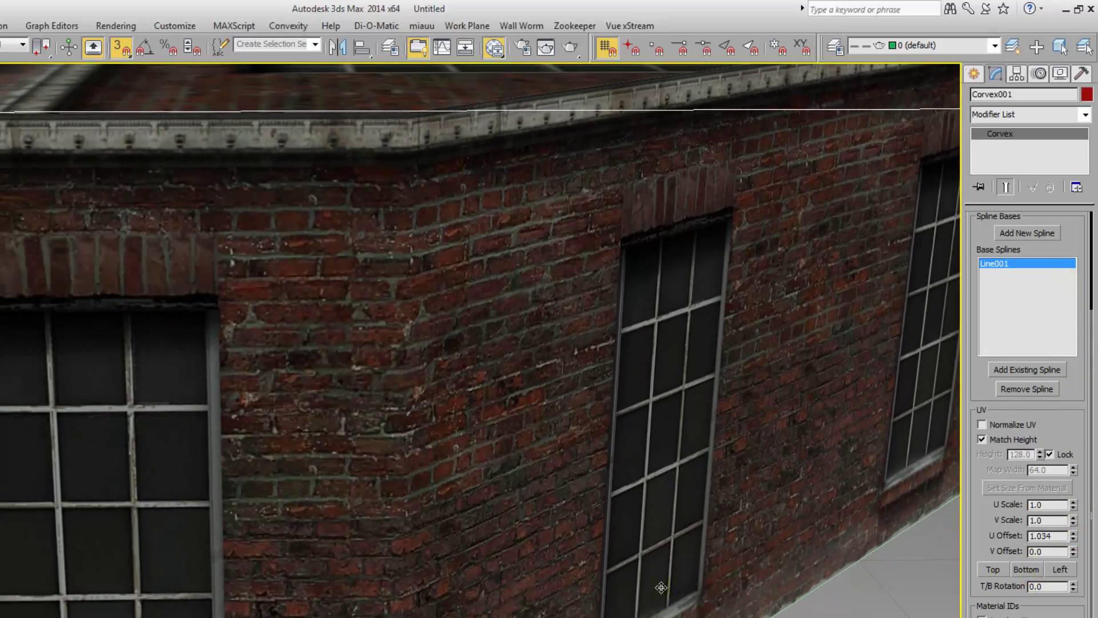
Rotate the building's top and bottom textures by setting the T/B rotation to 180.2, checking the roof and the underside
alt+middle_drag(678, 513, 766, 615)
scroll(502, 453, down, 3)
alt+middle_drag(670, 607, 539, 613)
alt+middle_drag(242, 549, 627, 574)
drag(1075, 589, 1000, 1)
alt+middle_drag(493, 593, 526, 366)
drag(1074, 589, 1071, 34)
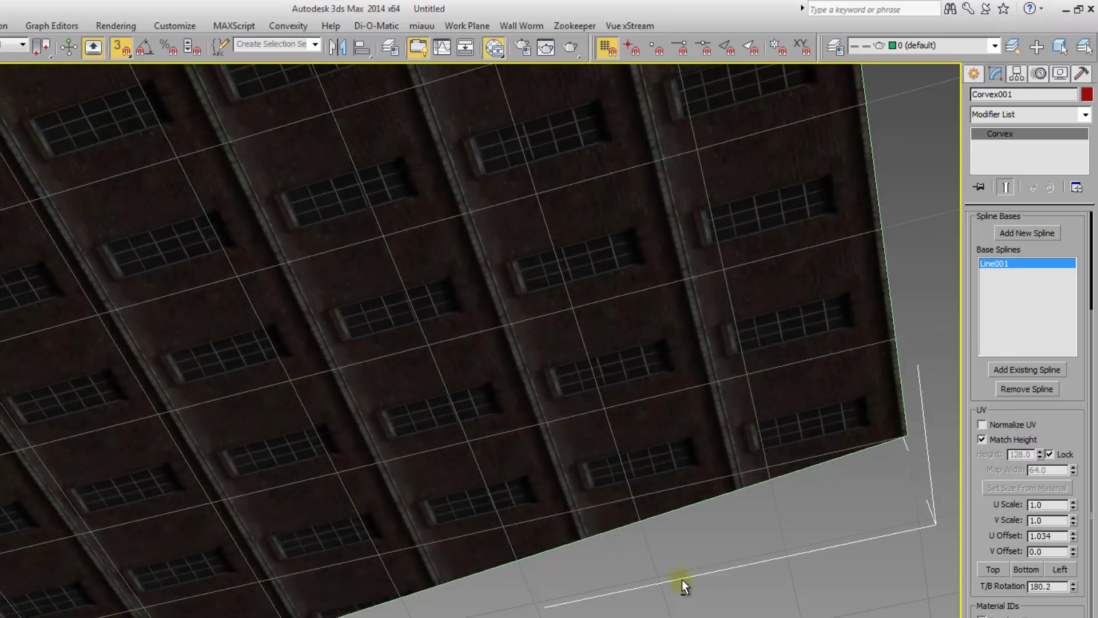
Add a second base spline to the CorVex and draw it as a long four-point, grid-snapped outline beside the existing building
alt+middle_drag(682, 585, 266, 584)
scroll(265, 584, down, 2)
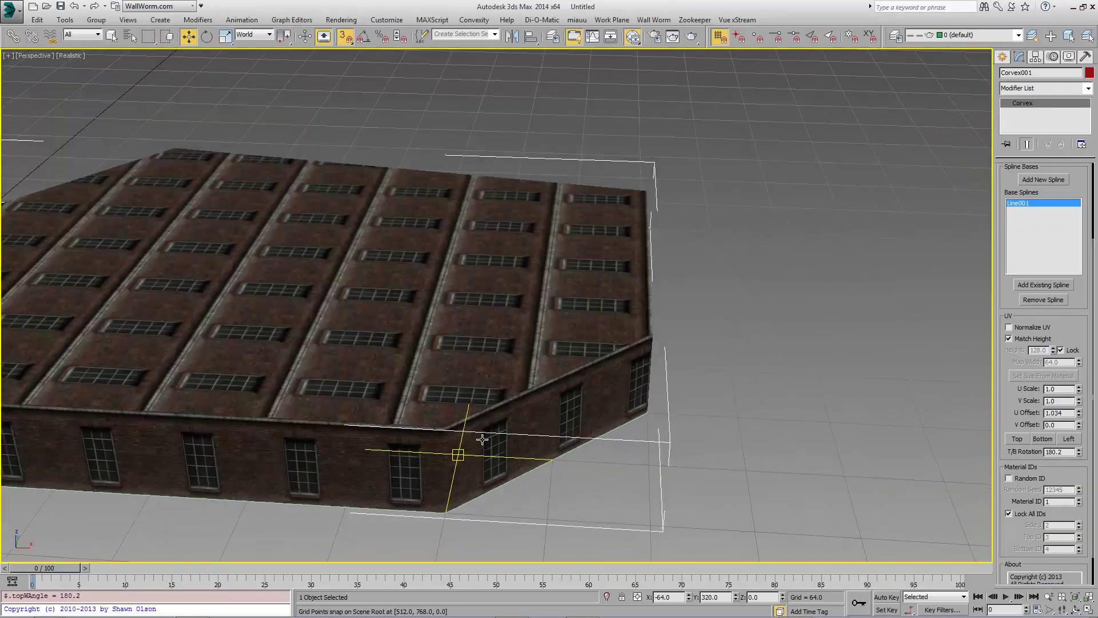
middle_drag(527, 436, 587, 384)
scroll(583, 407, down, 2)
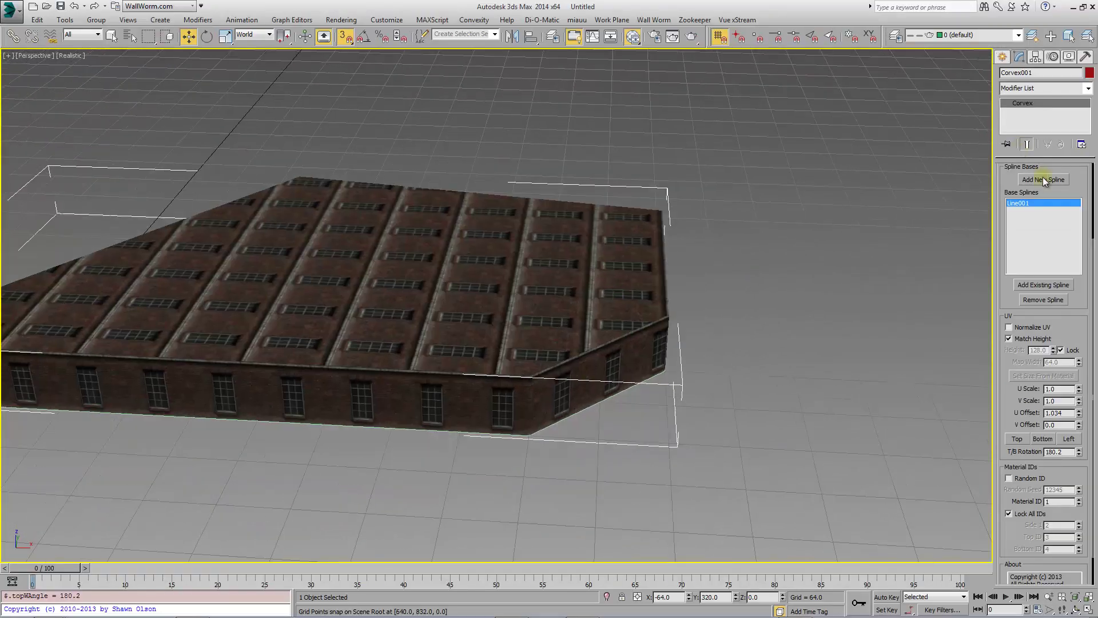
click(1045, 180)
click(701, 182)
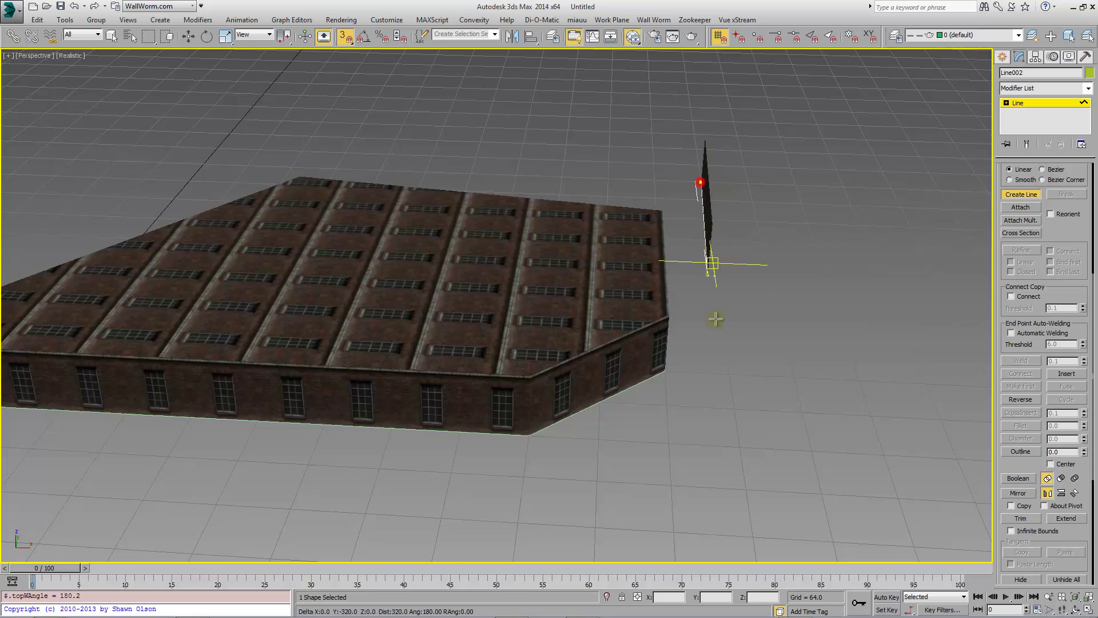
click(734, 410)
click(939, 423)
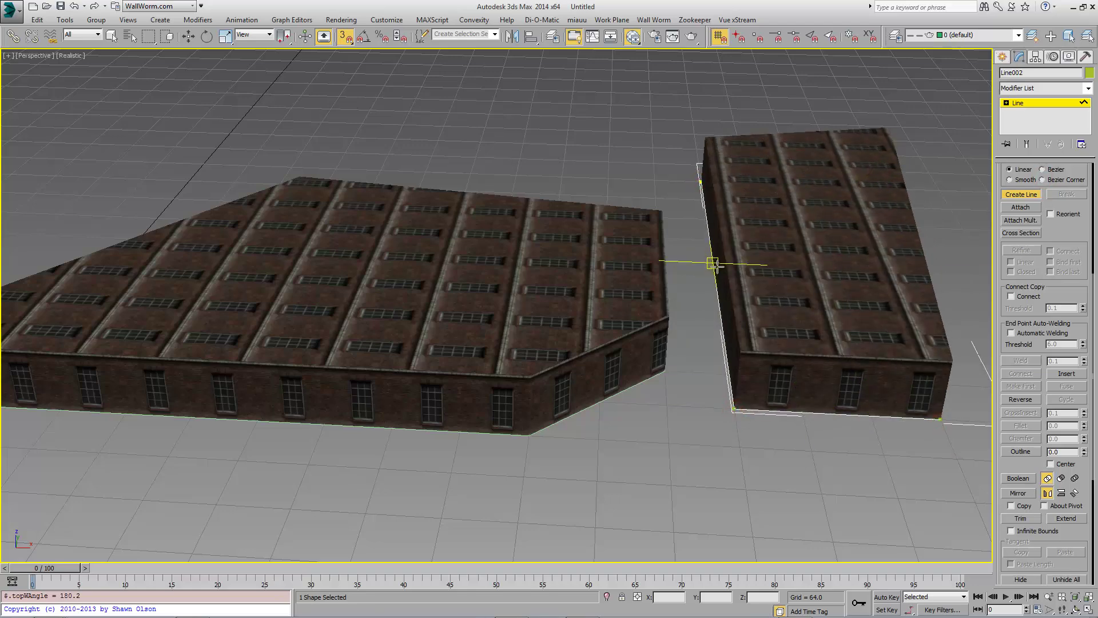
Draw another four-point, grid-snapped outline within the second base spline, in front of the long building
alt+middle_drag(715, 266, 809, 324)
scroll(662, 284, down, 3)
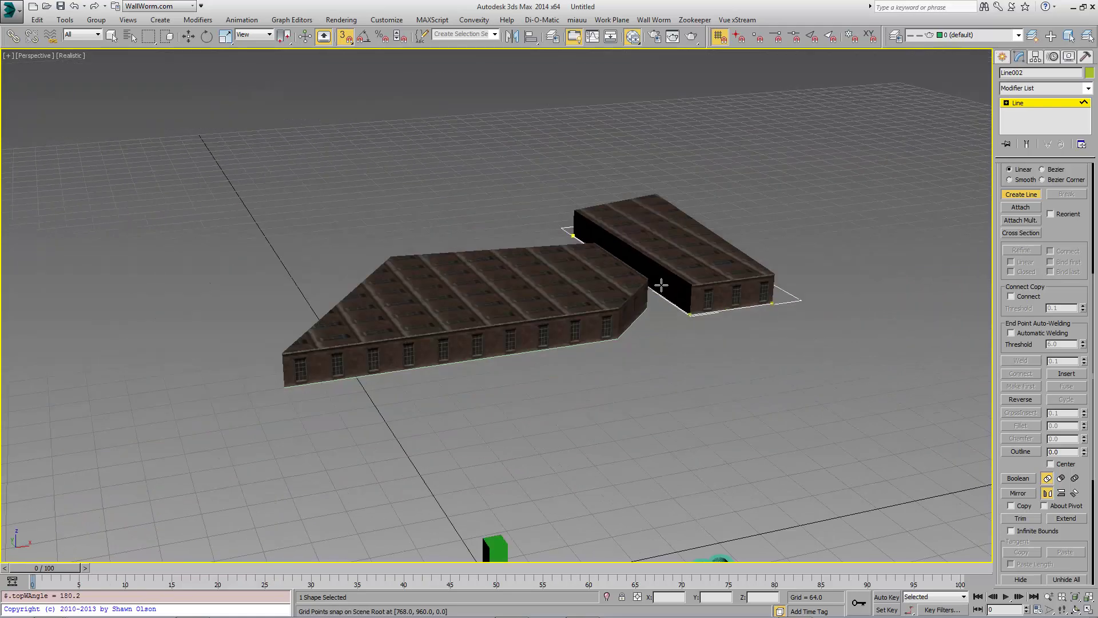
click(807, 325)
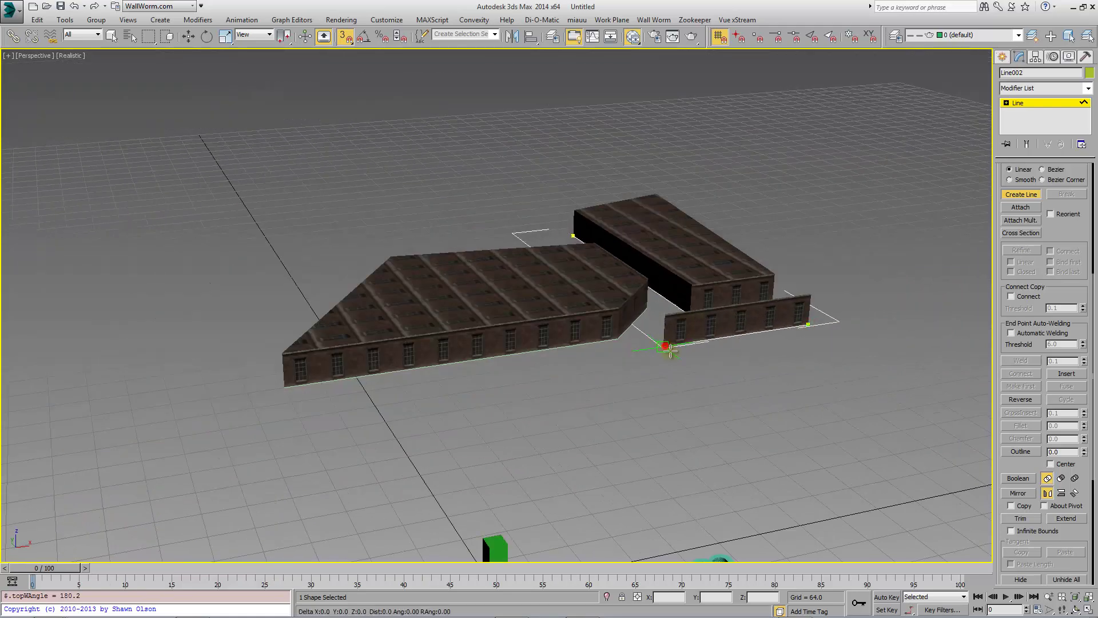
click(669, 349)
click(734, 400)
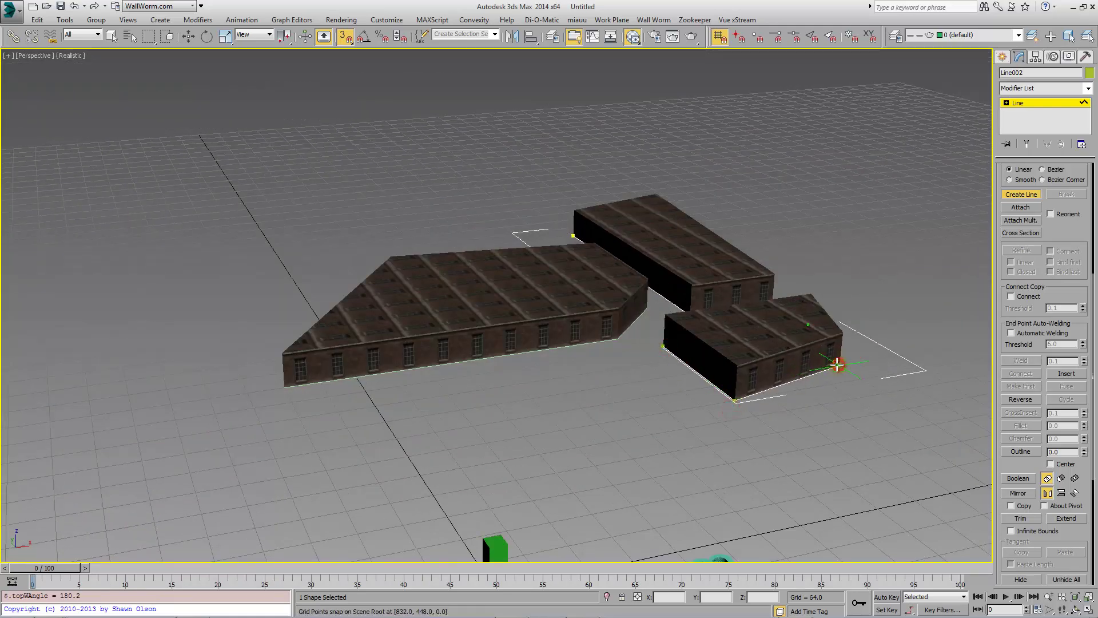
Edit the second base spline's vertices, moving the long building's outer front corner to 1024, 768 and the smaller building's outer rear corner to 896, 704
alt+middle_drag(824, 354, 652, 336)
scroll(651, 334, up, 4)
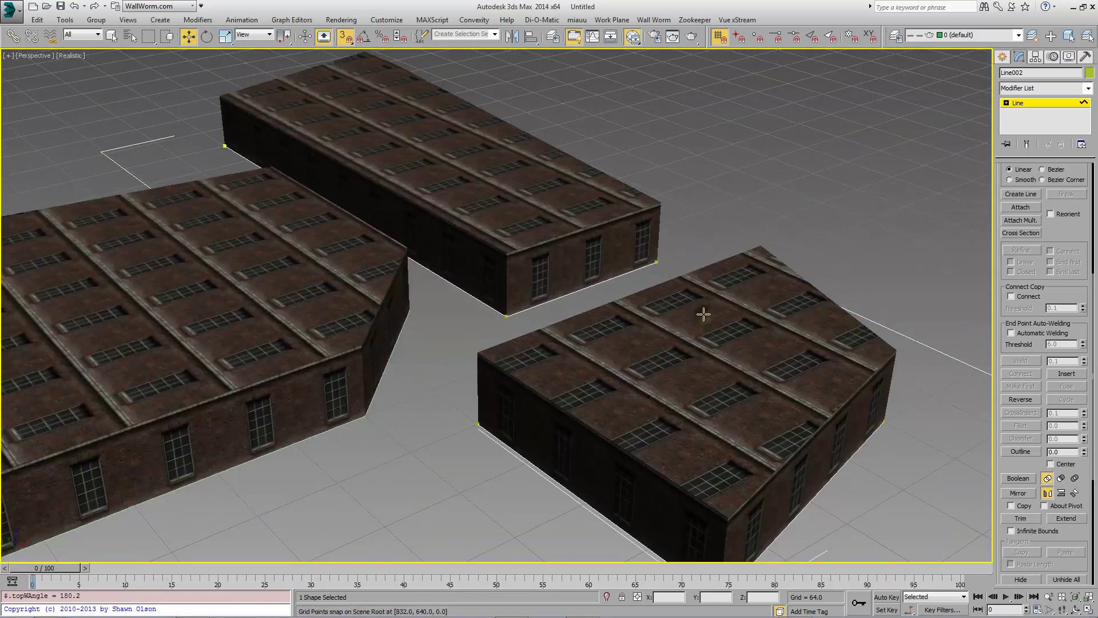
alt+middle_drag(696, 256, 994, 117)
click(1028, 112)
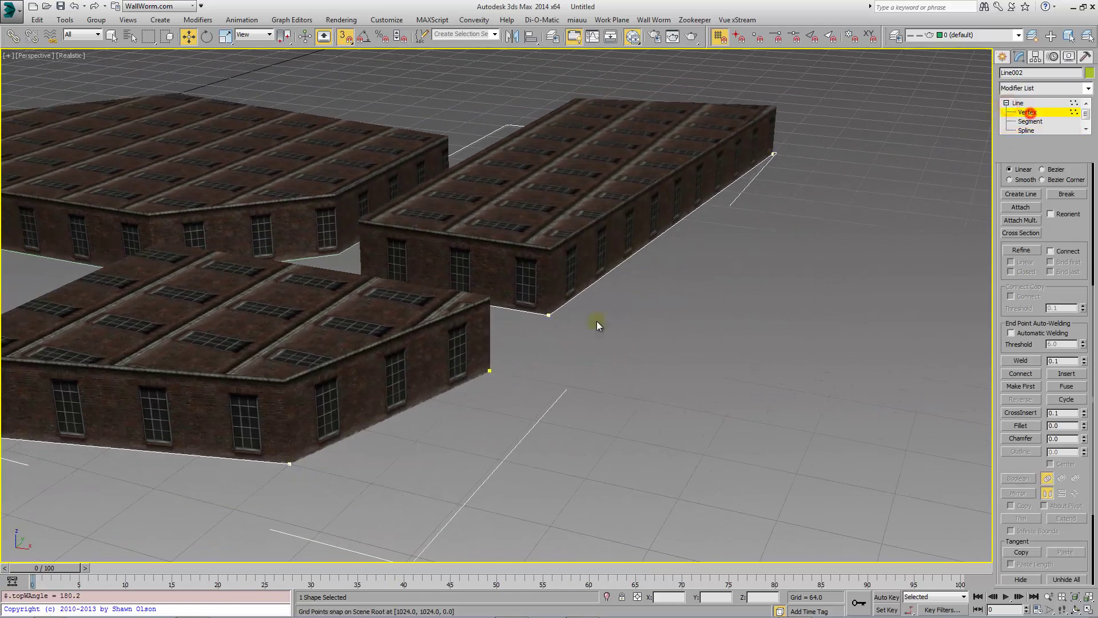
drag(564, 315, 690, 341)
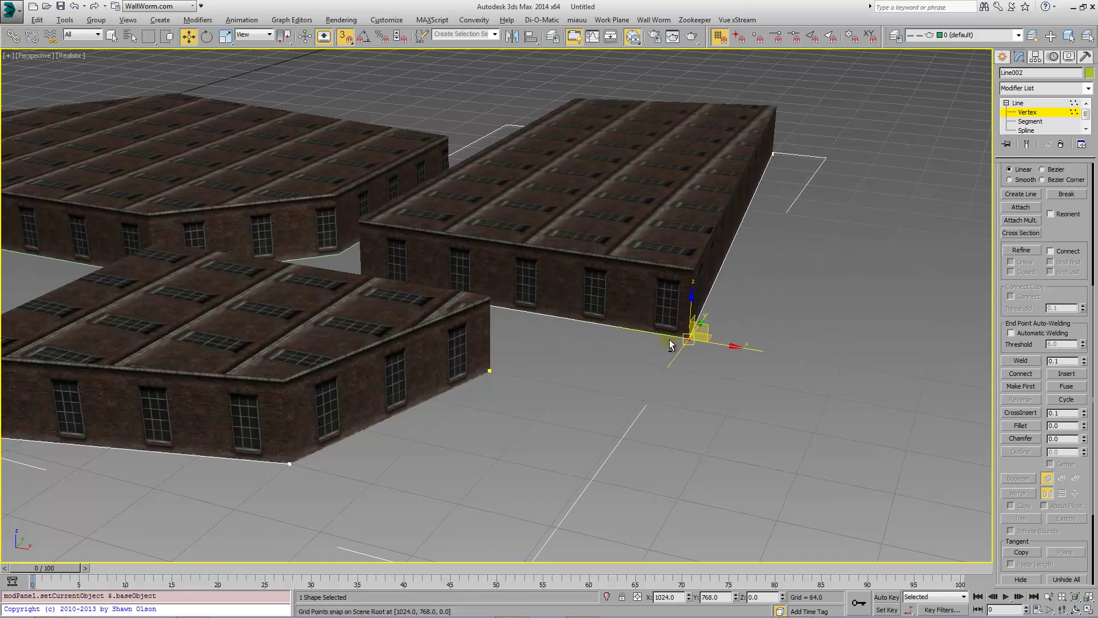
alt+middle_drag(670, 340, 556, 298)
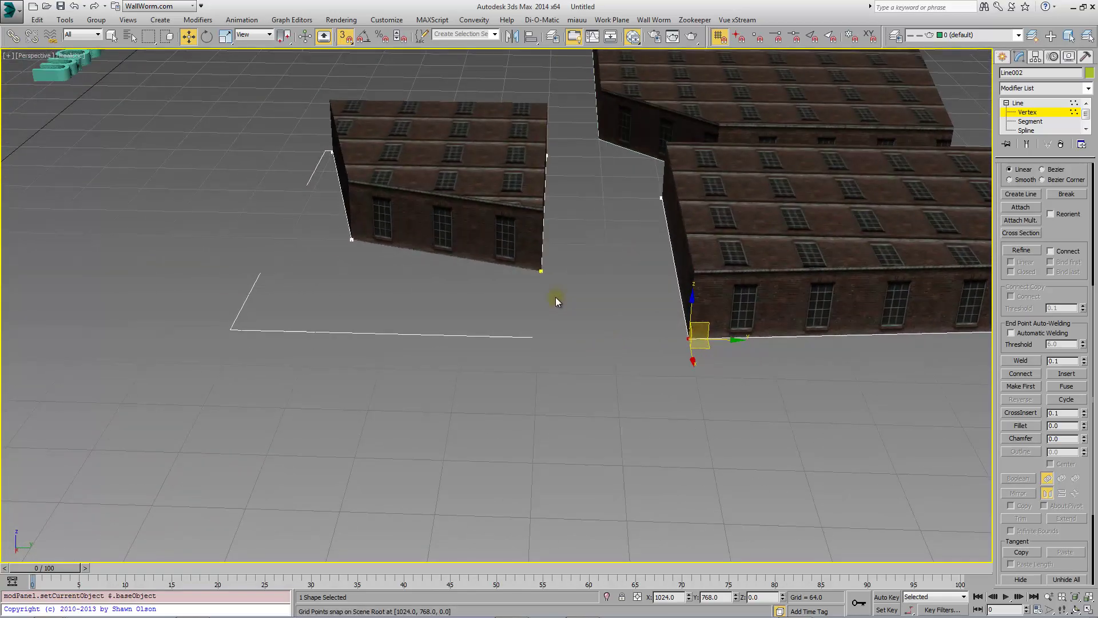
drag(541, 271, 610, 272)
alt+middle_drag(610, 273, 851, 266)
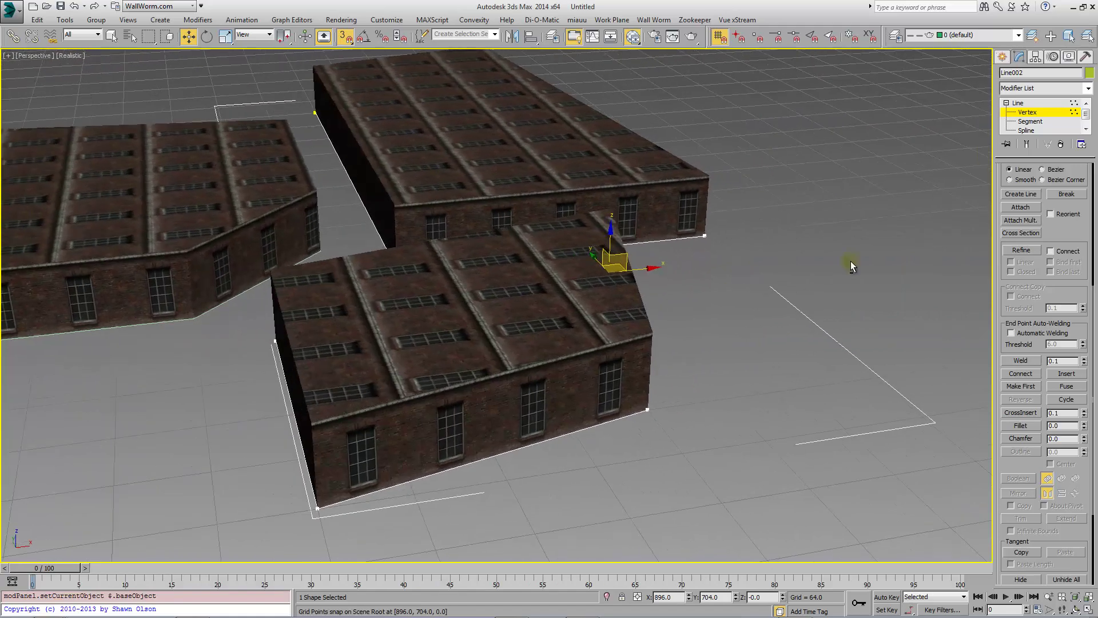
click(1033, 113)
Select the CorVex object, set its height to 257, and check the texture mapping on all three buildings
click(481, 153)
middle_drag(415, 231, 705, 236)
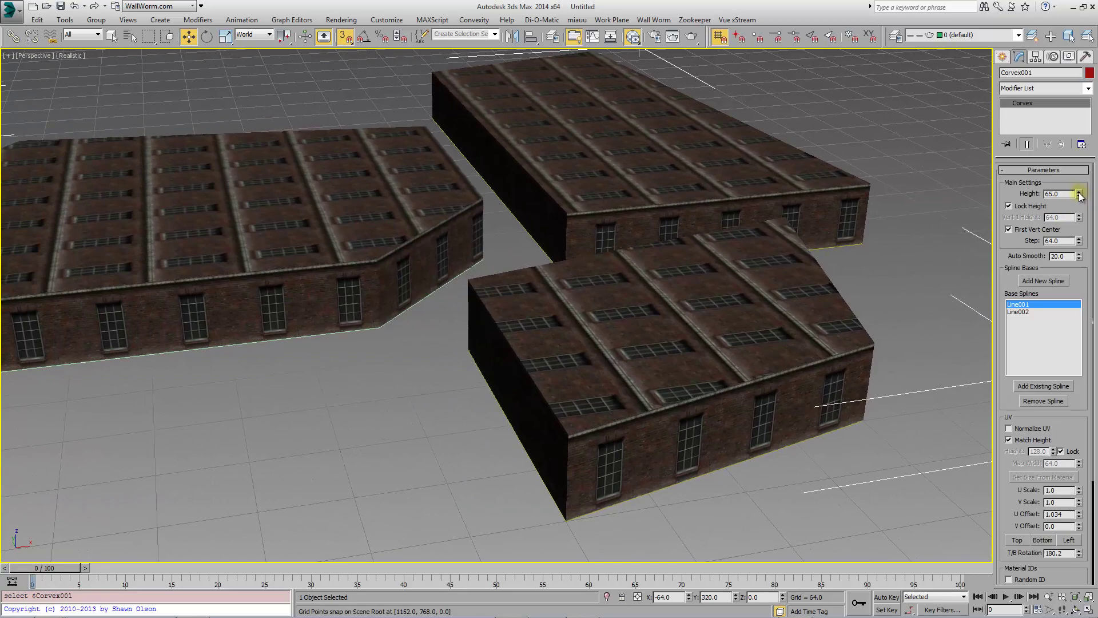
drag(1080, 195, 1080, 187)
mouse_move(567, 301)
alt+middle_down()
mouse_move(509, 295)
mouse_move(619, 302)
alt+middle_up()
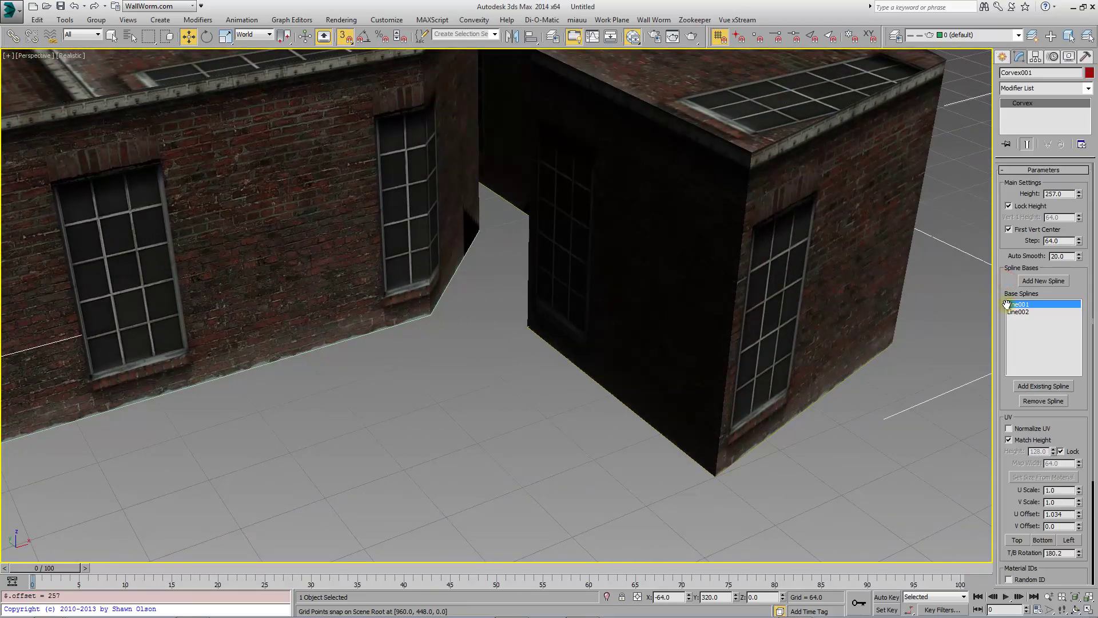
middle_drag(479, 292, 528, 366)
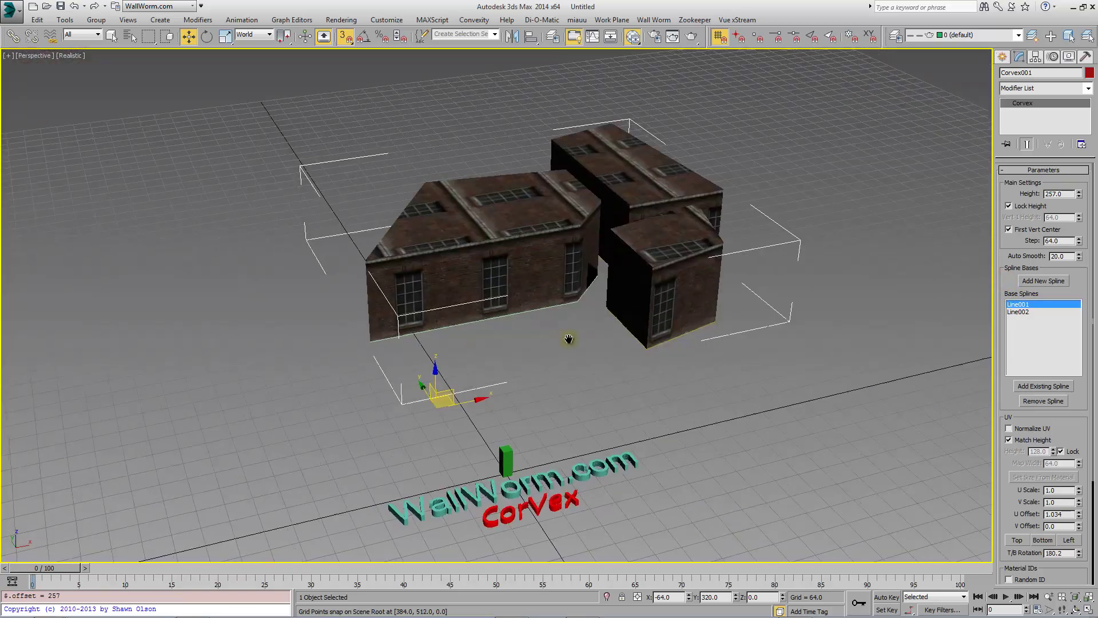
ctrl+alt+middle_drag(569, 341, 540, 101)
middle_drag(628, 418, 698, 369)
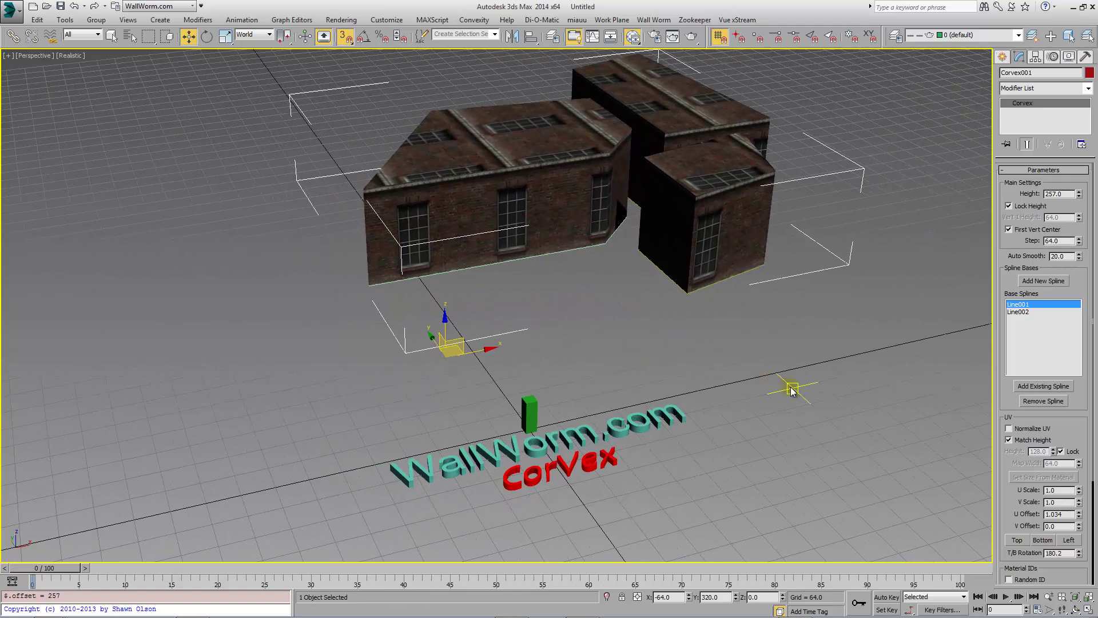